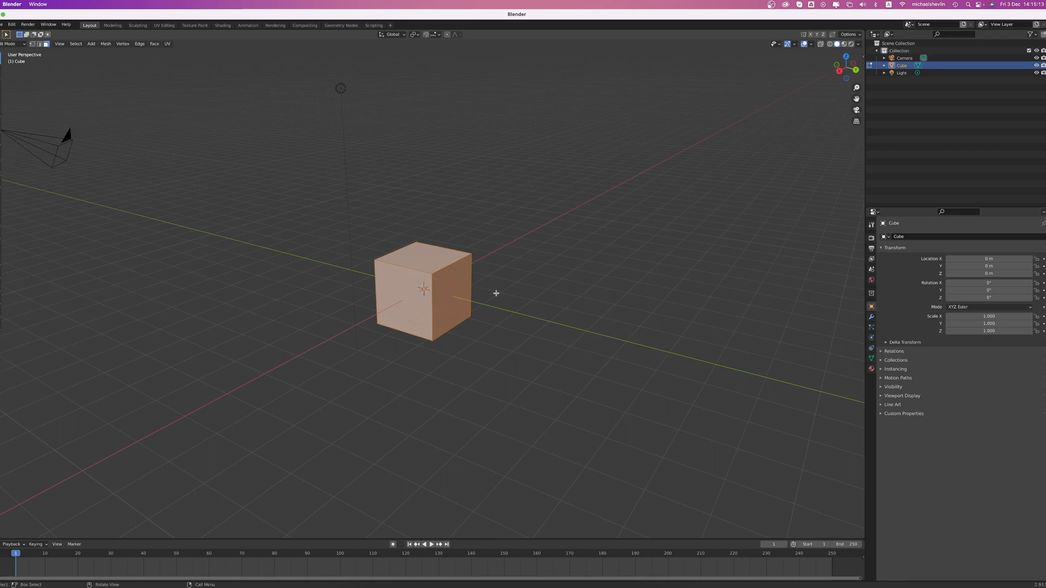
# Extrude all of the cube's faces inward individually to form recessed crate panels with a raised frame.
pyautogui.click(1, 184)
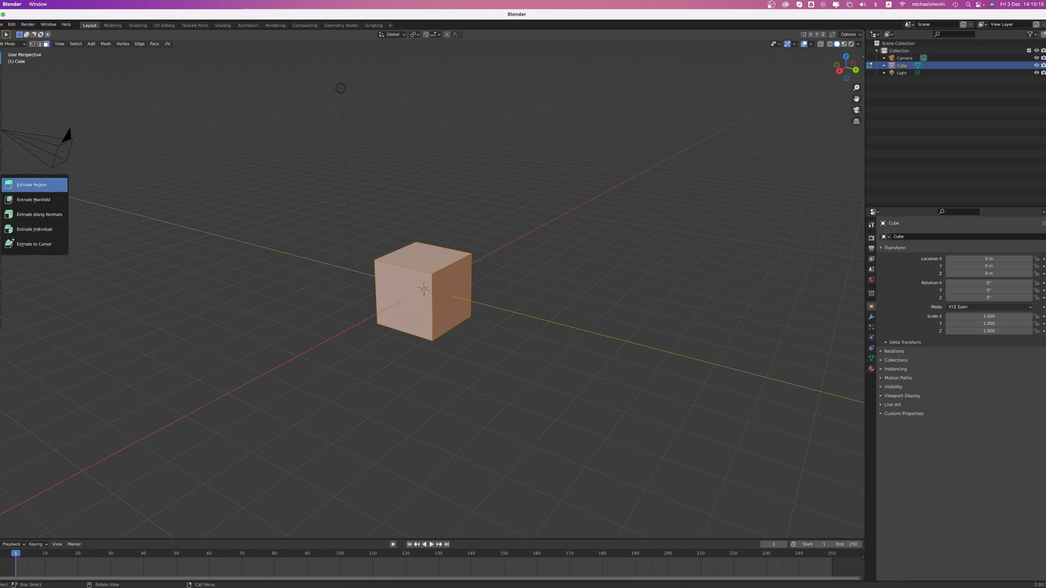
pyautogui.click(34, 229)
pyautogui.moveTo(423, 251); pyautogui.dragTo(424, 255)
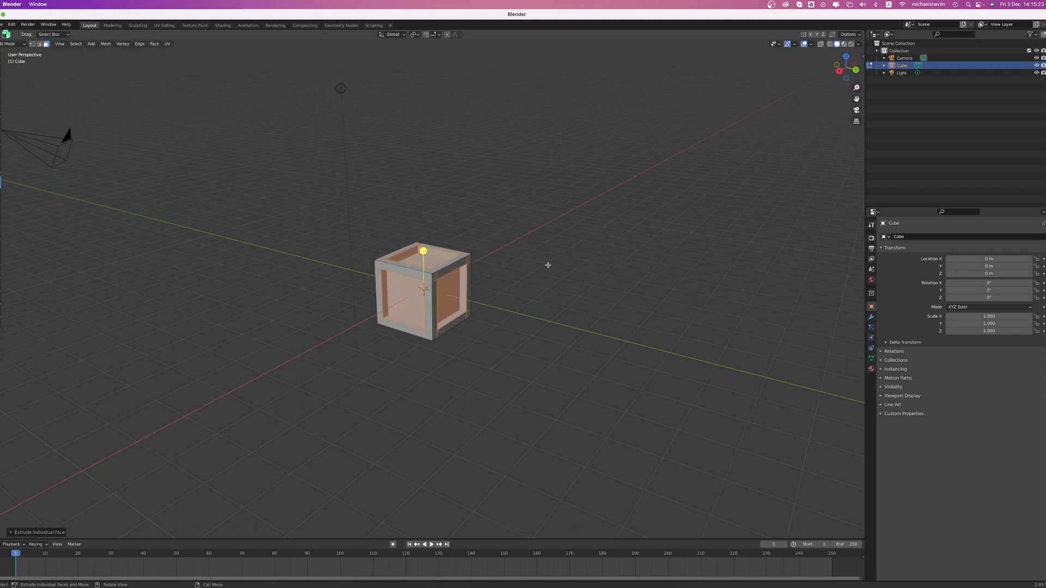
# Add a Bevel modifier to the crate-shaped cube.
pyautogui.scroll(4, 546, 266)
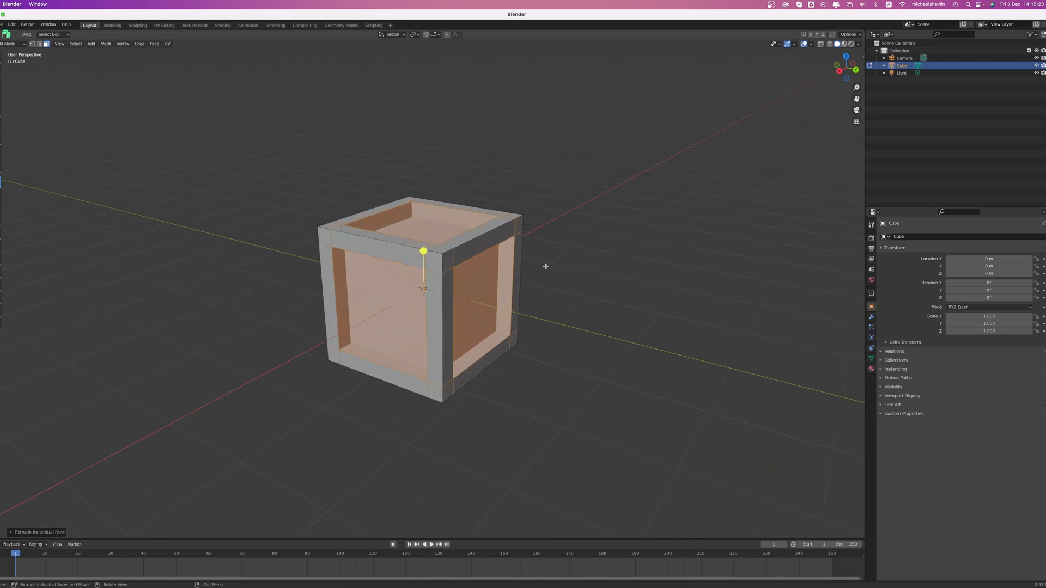
pyautogui.click(871, 316)
pyautogui.click(978, 237)
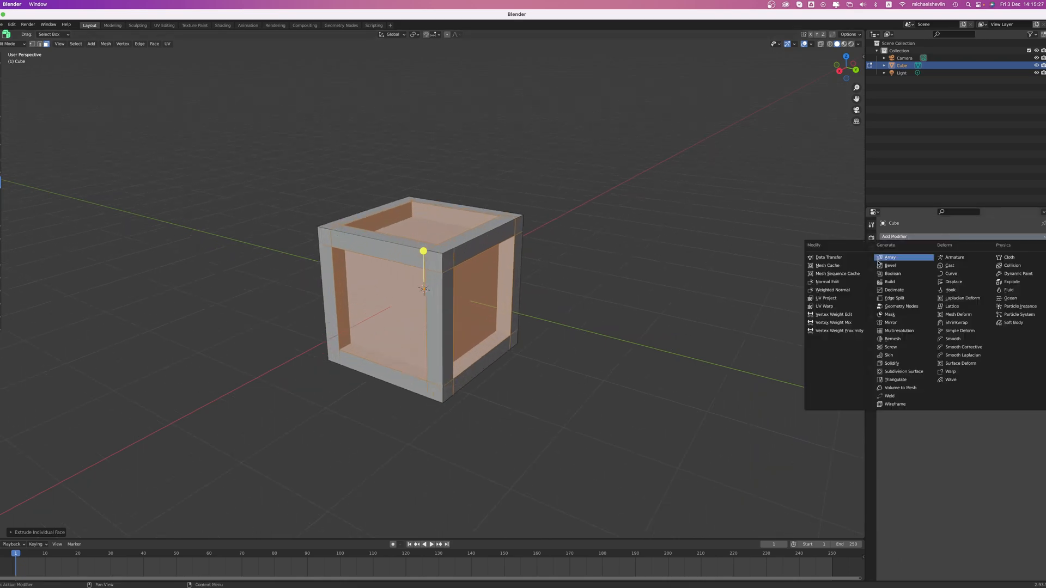
pyautogui.click(894, 267)
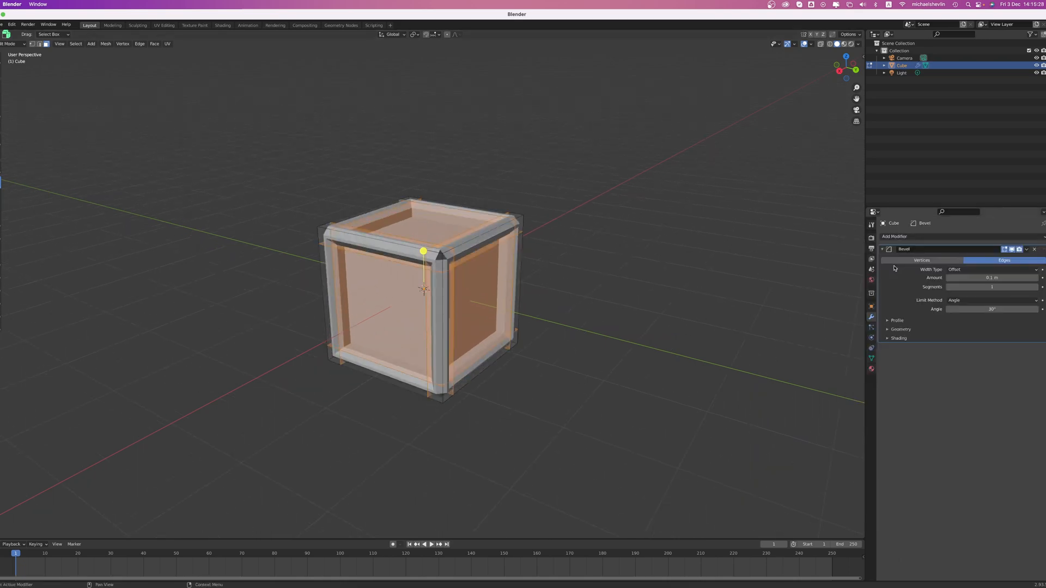
# Set the crate's Bevel modifier amount to 0.03 m.
pyautogui.moveTo(955, 277); pyautogui.dragTo(934, 278)
pyautogui.click(948, 278)
pyautogui.click(948, 278)
pyautogui.click(948, 278)
pyautogui.click(948, 278)
pyautogui.click(948, 277)
pyautogui.click(948, 278)
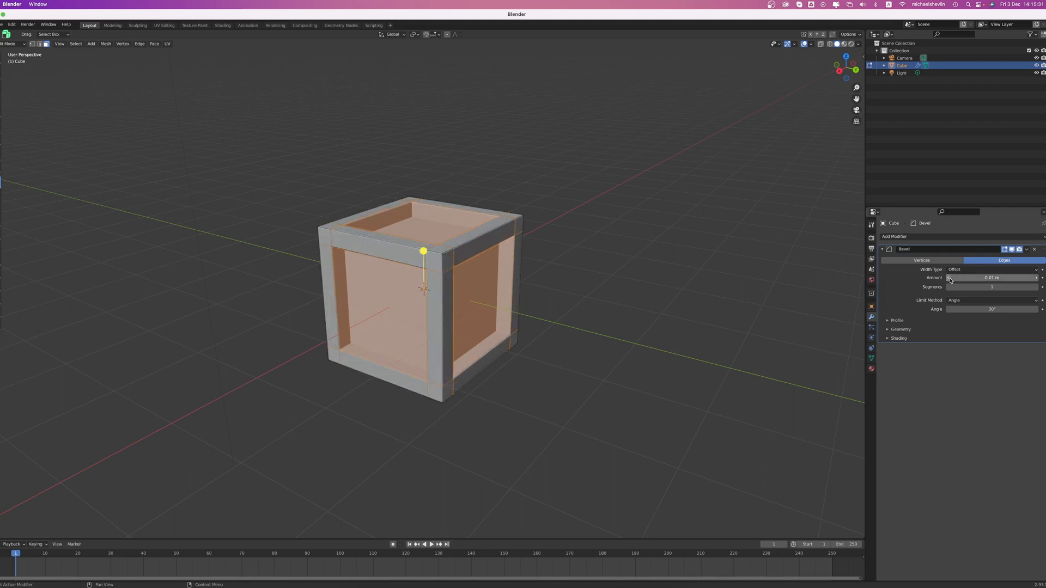
pyautogui.click(1042, 278)
pyautogui.click(1036, 278)
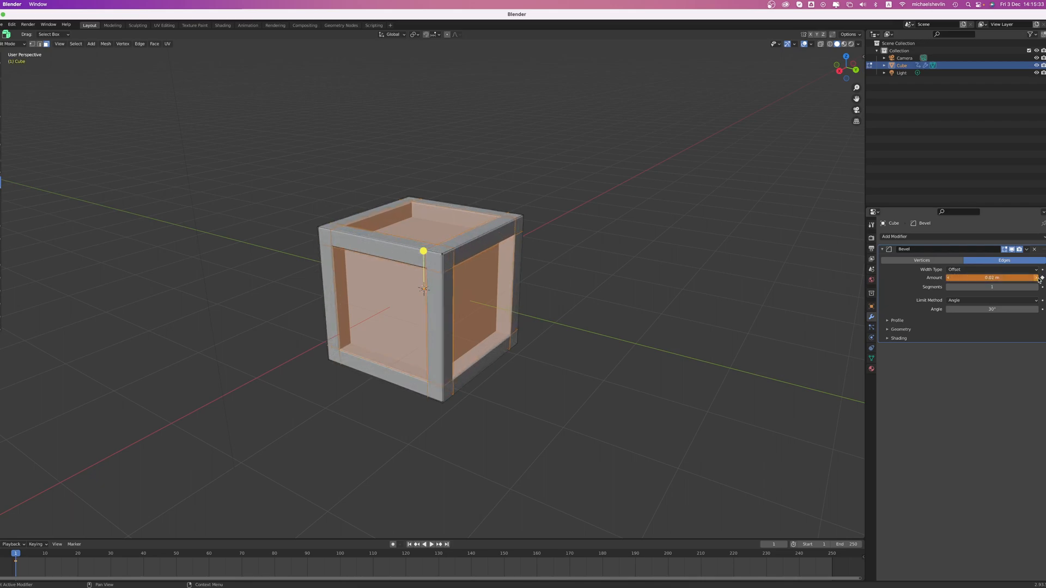
pyautogui.click(1035, 277)
# Set the bevel to 5 segments and return the crate to Object Mode.
pyautogui.click(1036, 287)
pyautogui.click(1036, 287)
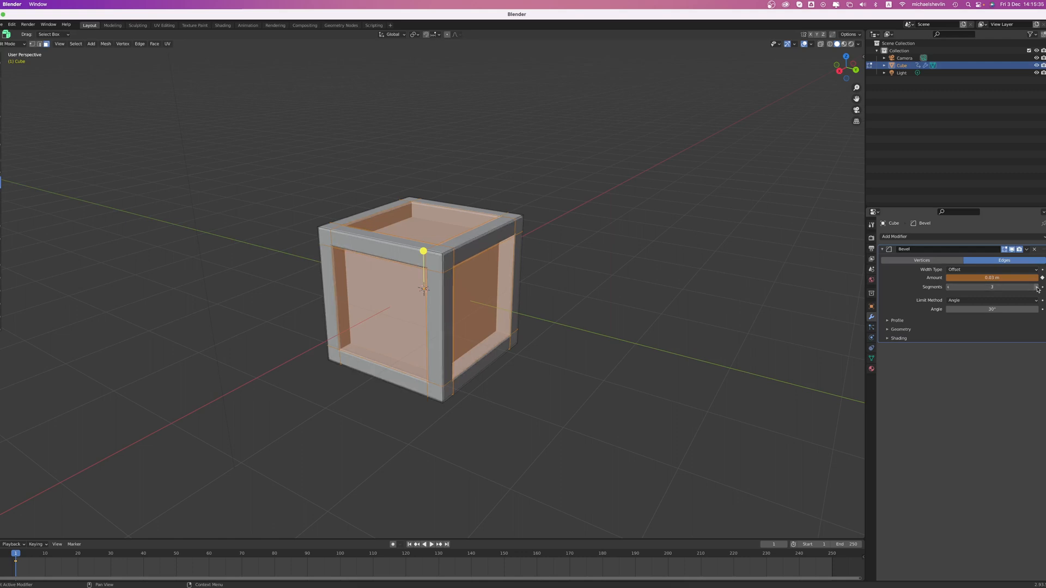
pyautogui.click(1036, 288)
pyautogui.click(1036, 287)
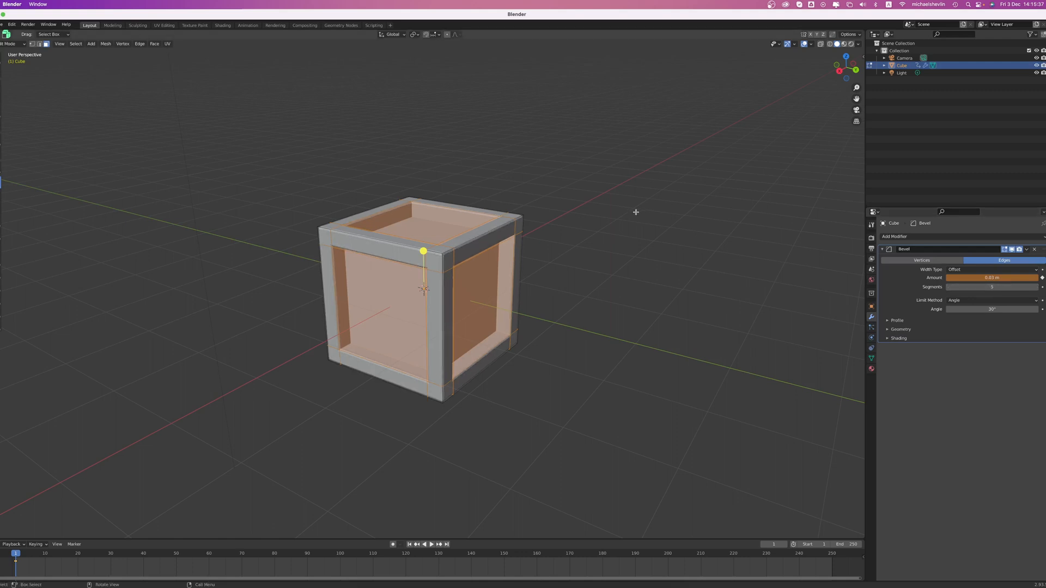
pyautogui.scroll(4, 632, 213)
pyautogui.click(617, 211)
pyautogui.press('Tab')
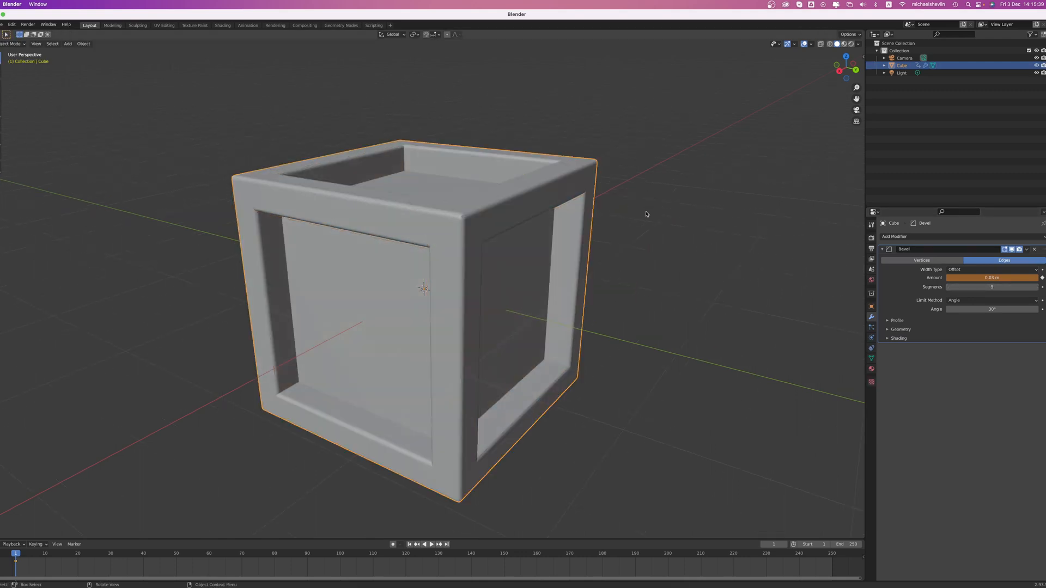
# Move the crate along the X axis, well away from the world origin toward the foreground.
pyautogui.click(628, 232)
pyautogui.moveTo(628, 233); pyautogui.dragTo(590, 203, button='middle')
pyautogui.scroll(-9, 590, 203)
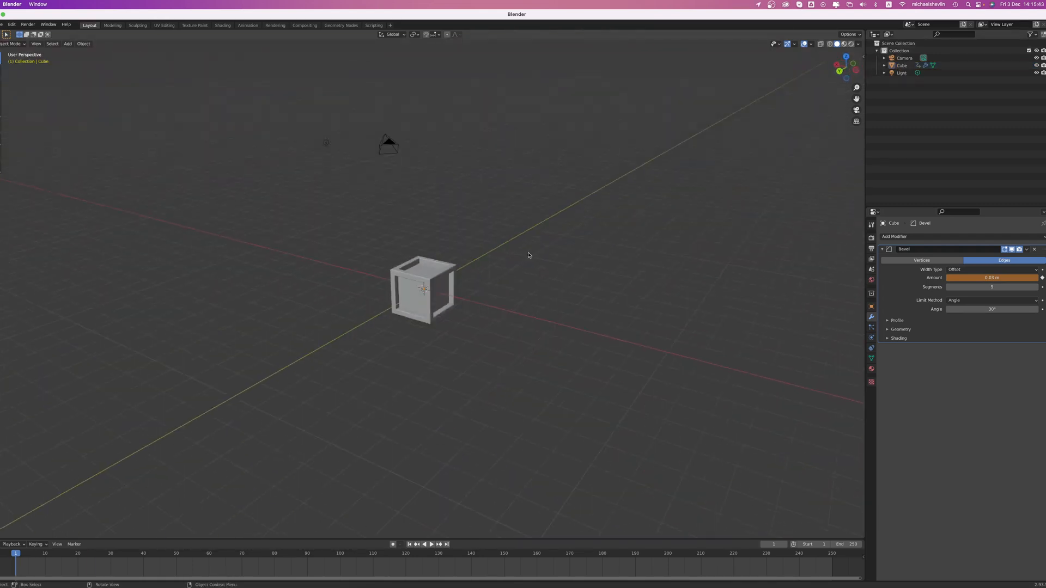
pyautogui.click(411, 287)
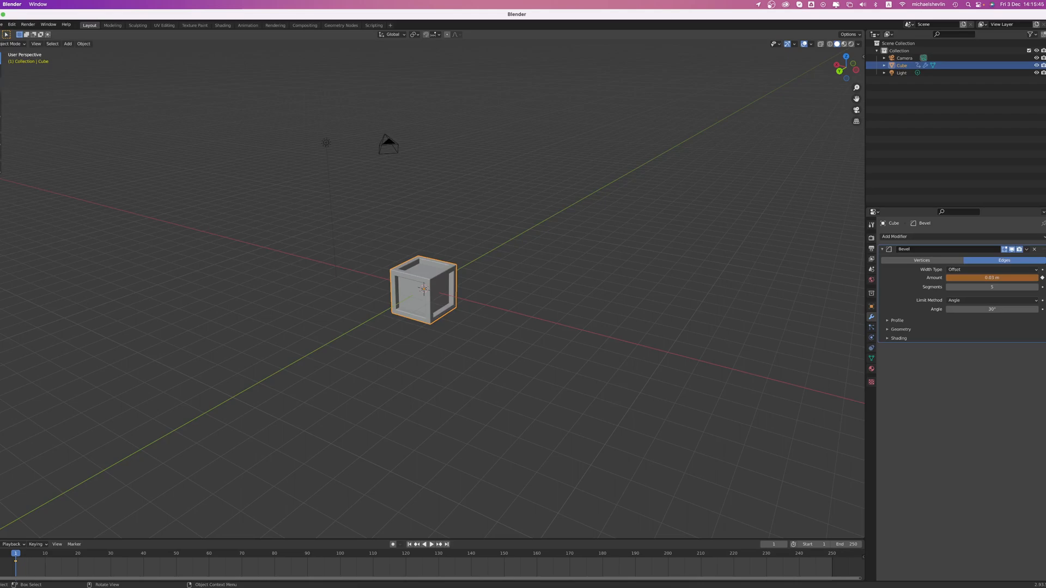
pyautogui.click(0, 85)
pyautogui.moveTo(399, 289); pyautogui.dragTo(652, 354)
# Add a plane mesh at the origin and scale it up into a large ground surface reaching the crate.
pyautogui.click(67, 43)
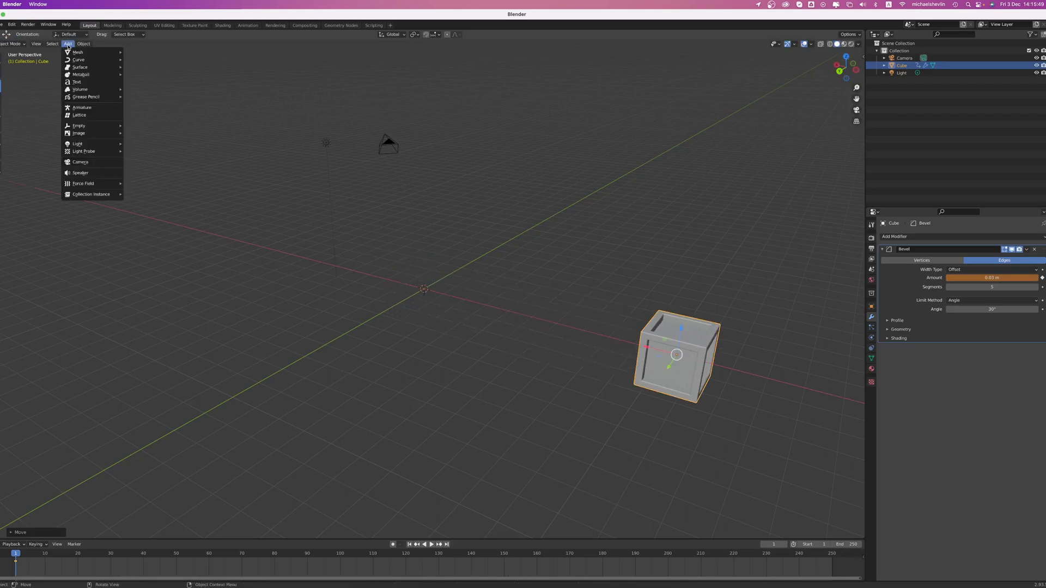
pyautogui.moveTo(103, 53)
pyautogui.click(140, 53)
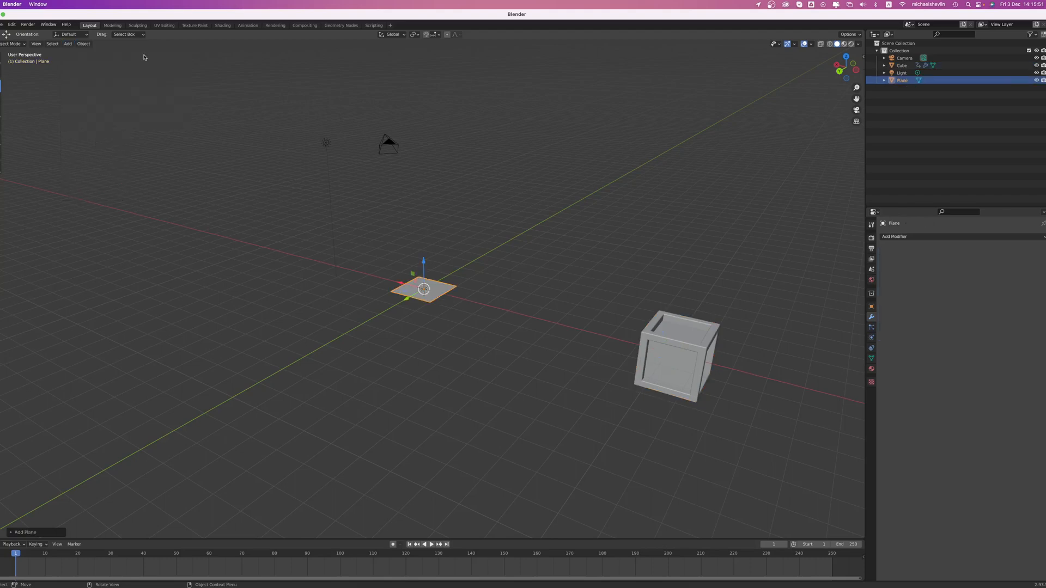
pyautogui.press('s')
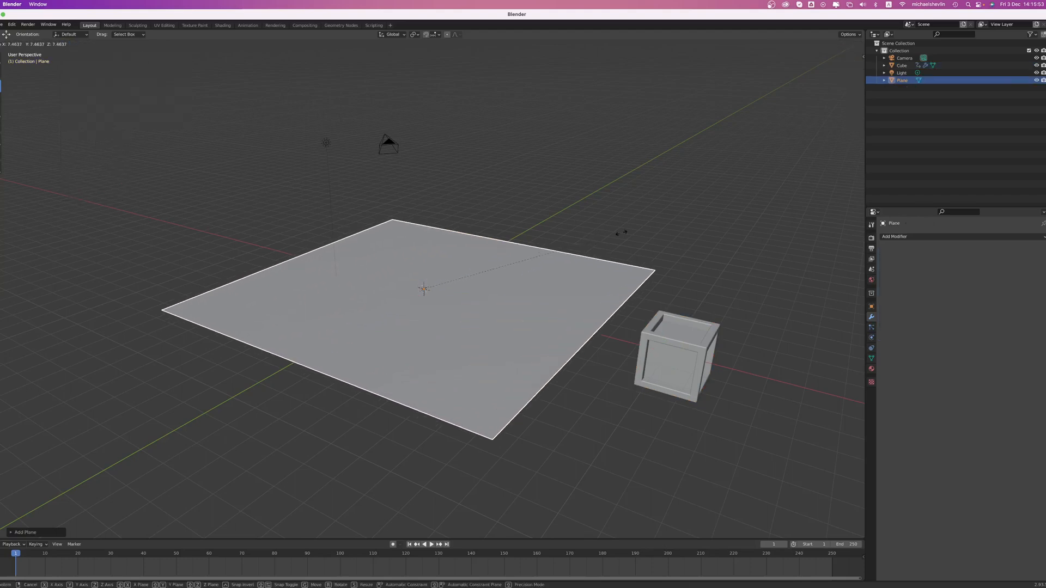
pyautogui.click(645, 229)
# Subdivide the ground plane in Edit Mode with 30 cuts.
pyautogui.press('Tab')
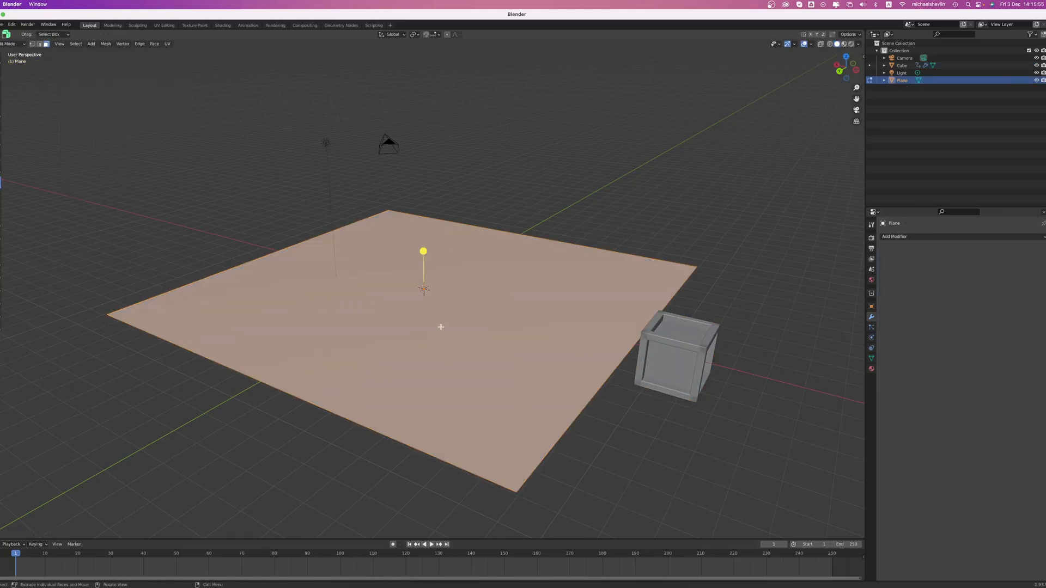
pyautogui.rightClick(446, 317)
pyautogui.click(447, 318)
pyautogui.click(11, 532)
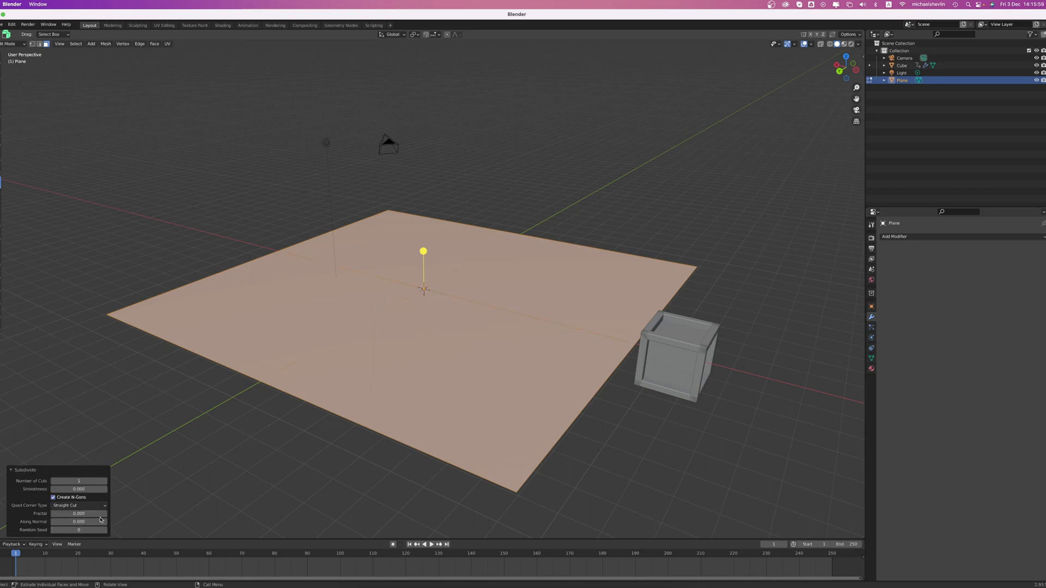
pyautogui.click(106, 482)
pyautogui.write('40')
pyautogui.press('Return')
pyautogui.click(82, 482)
pyautogui.press('Return')
pyautogui.moveTo(657, 245); pyautogui.dragTo(630, 243, button='middle')
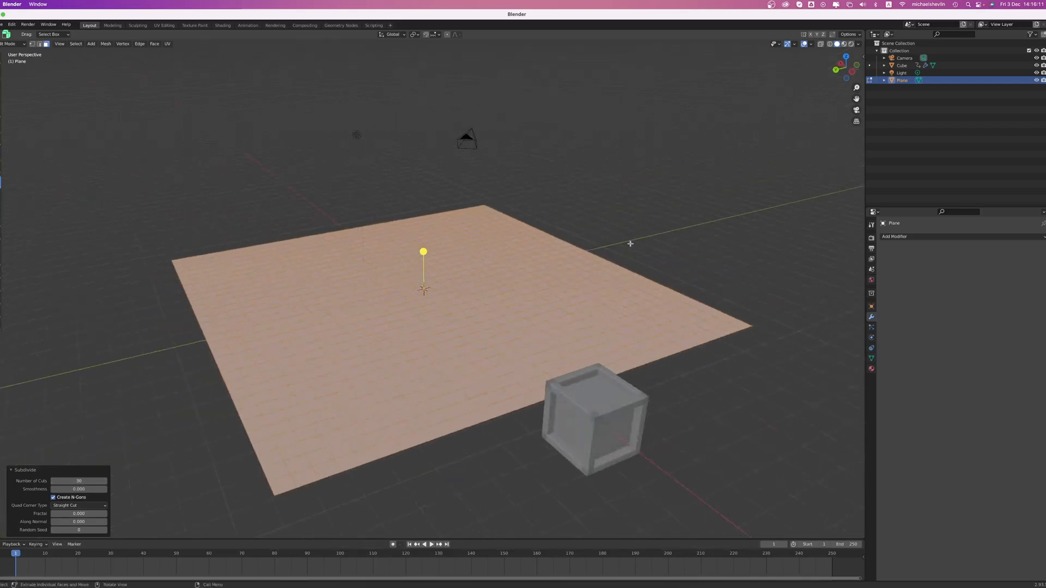
pyautogui.press('Tab')
pyautogui.press('Tab')
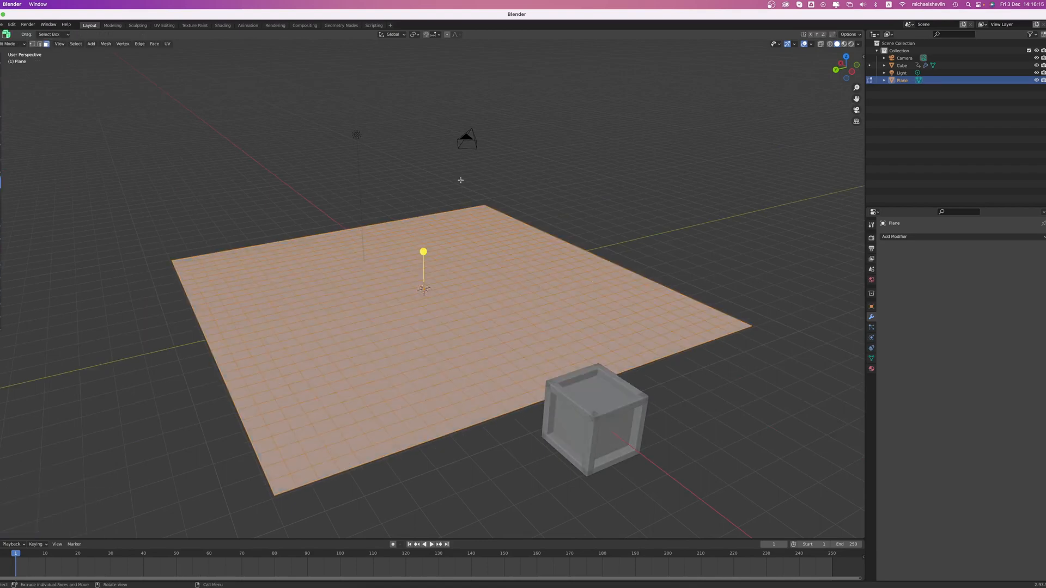
# Add a Displace modifier to the plane and give it a new texture of type Clouds.
pyautogui.click(909, 238)
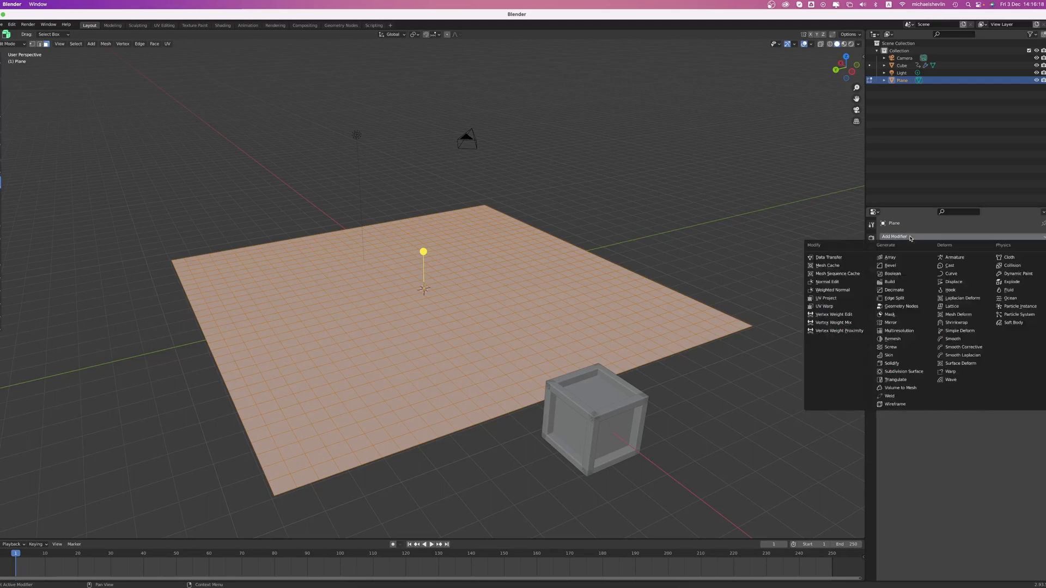
pyautogui.click(968, 282)
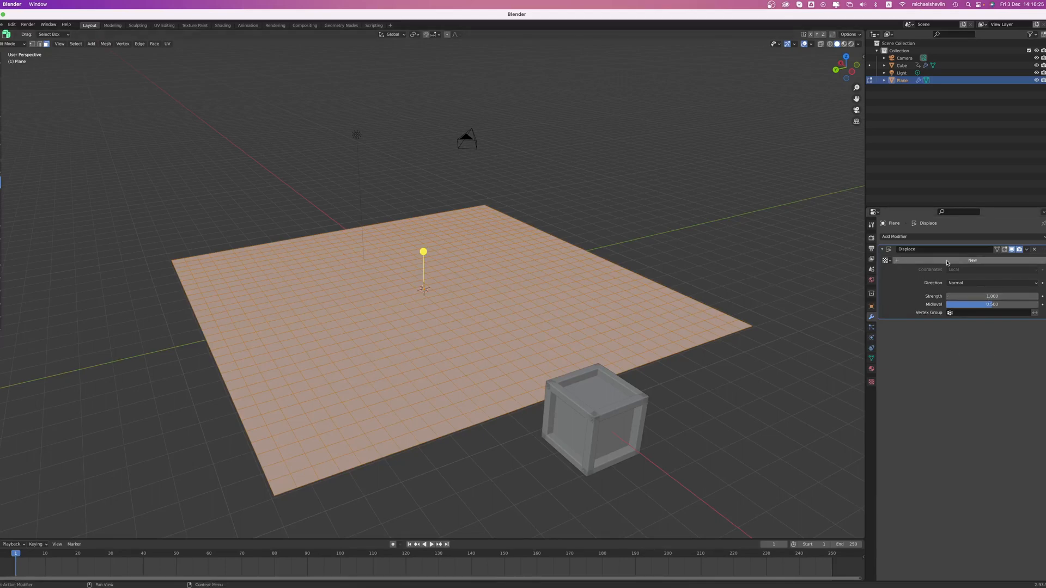
pyautogui.click(976, 261)
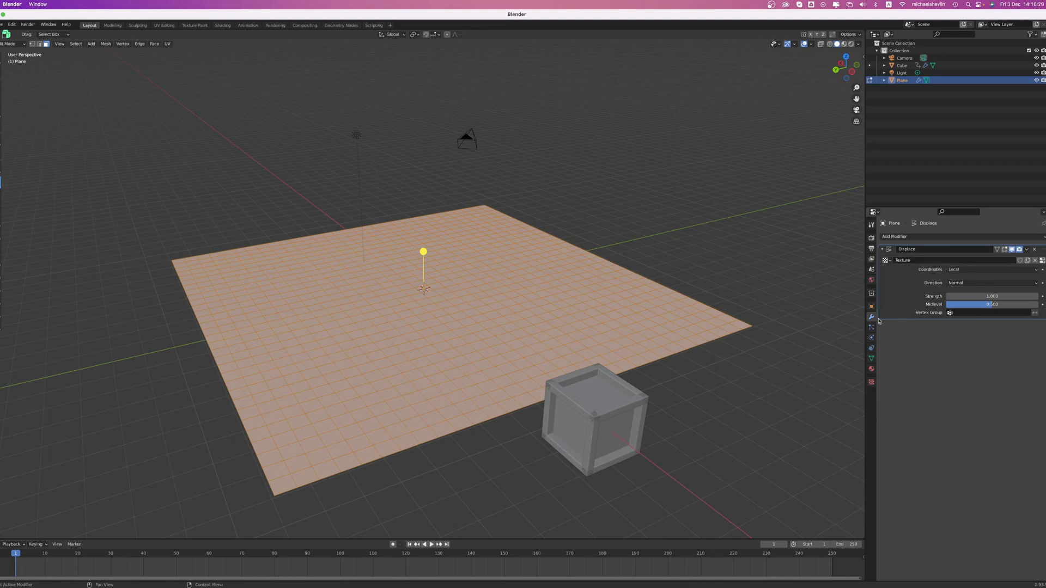
pyautogui.click(871, 382)
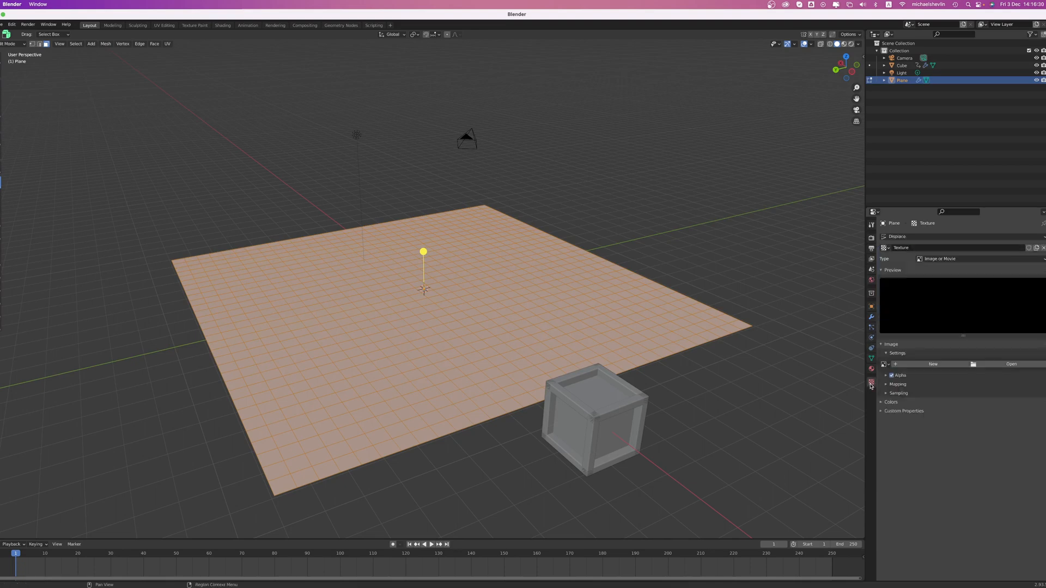
pyautogui.click(969, 258)
pyautogui.click(956, 283)
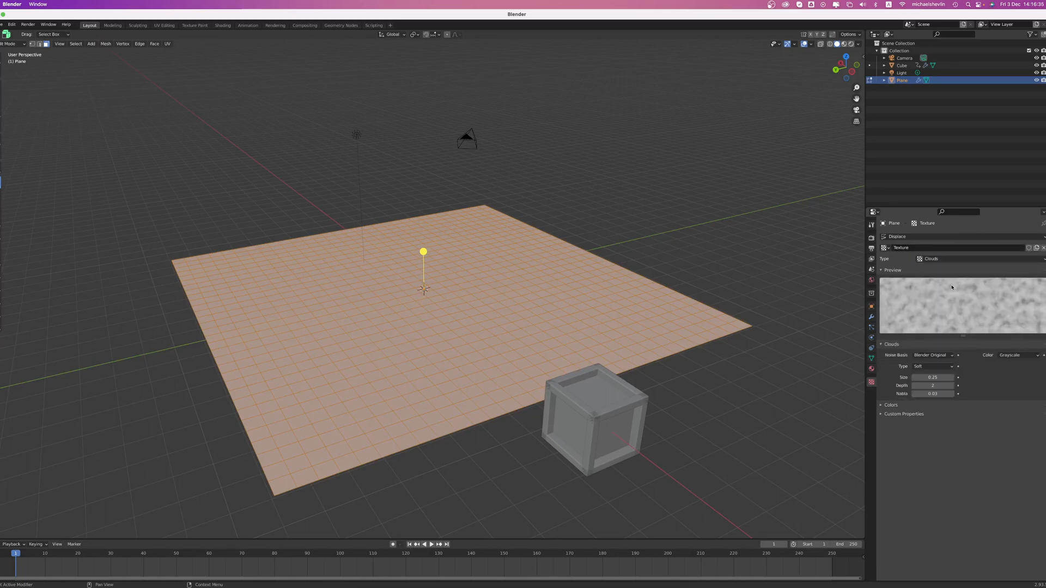
# Return the plane to Object Mode and set the Displace modifier's strength to -0.2.
pyautogui.click(871, 238)
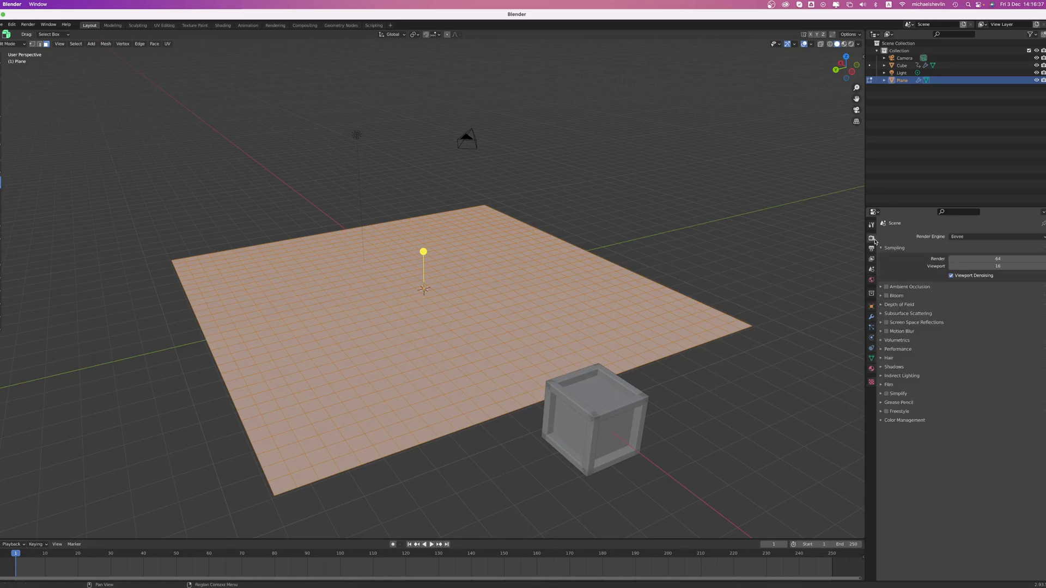
pyautogui.press('Tab')
pyautogui.moveTo(640, 249); pyautogui.dragTo(714, 256, button='middle')
pyautogui.click(871, 317)
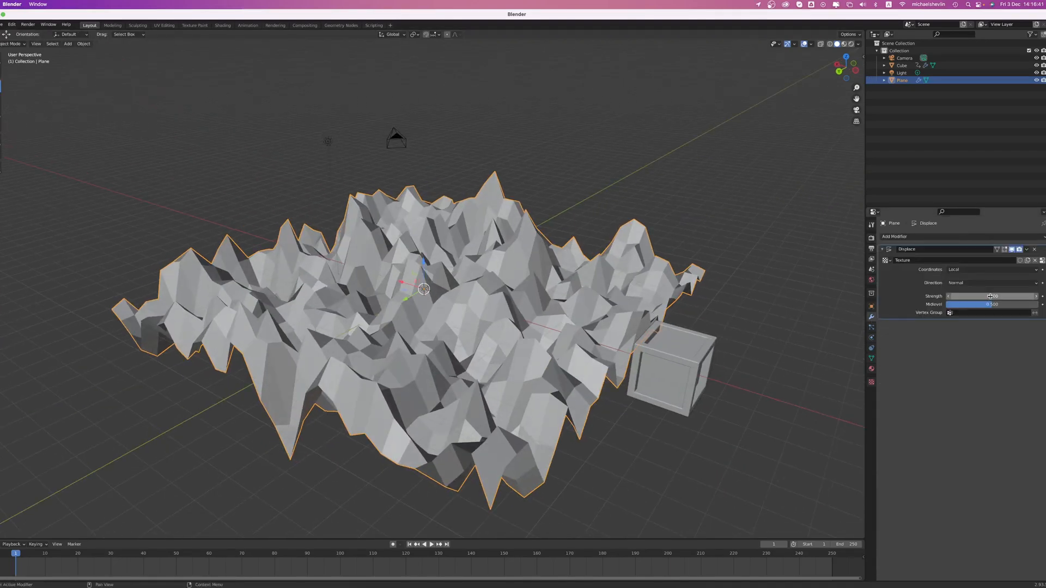
pyautogui.moveTo(1006, 295)
pyautogui.mouseDown()
pyautogui.moveTo(1029, 296)
pyautogui.moveTo(975, 295)
pyautogui.moveTo(992, 296)
pyautogui.mouseUp()
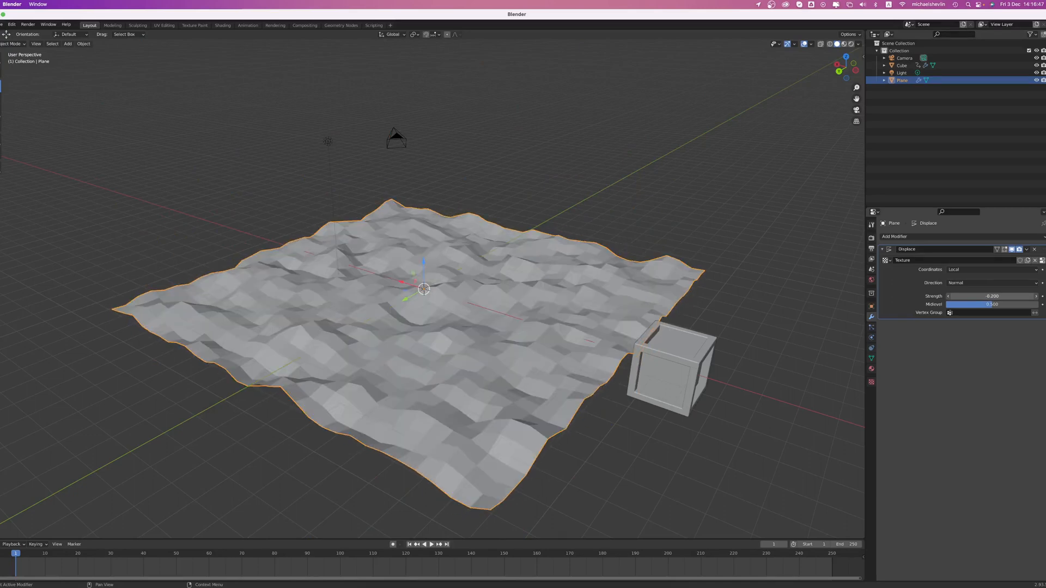
# Try smooth shading on the displaced plane and return it to flat shading.
pyautogui.rightClick(607, 288)
pyautogui.click(607, 288)
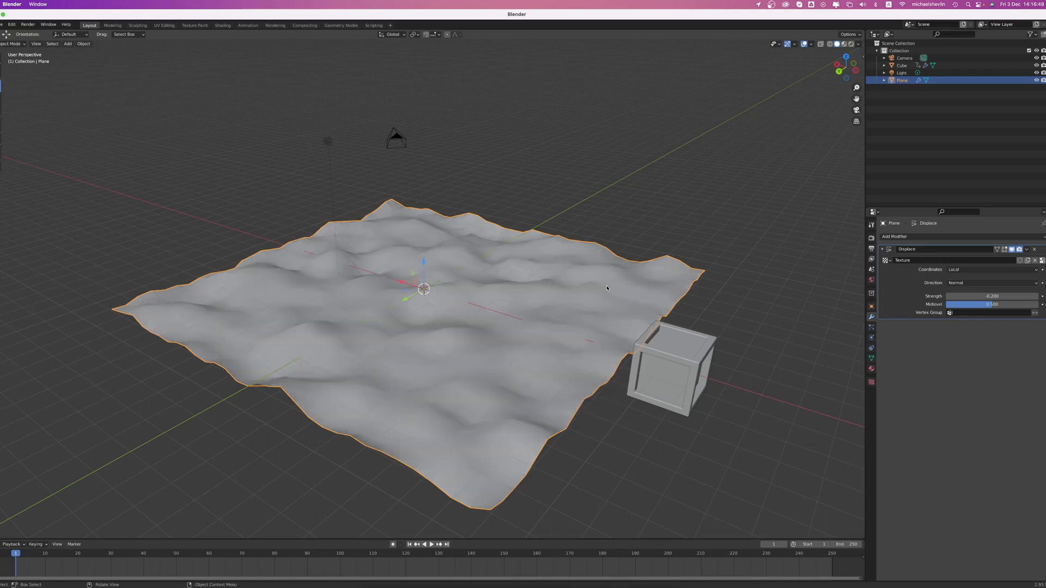
pyautogui.moveTo(605, 289); pyautogui.dragTo(613, 288, button='middle')
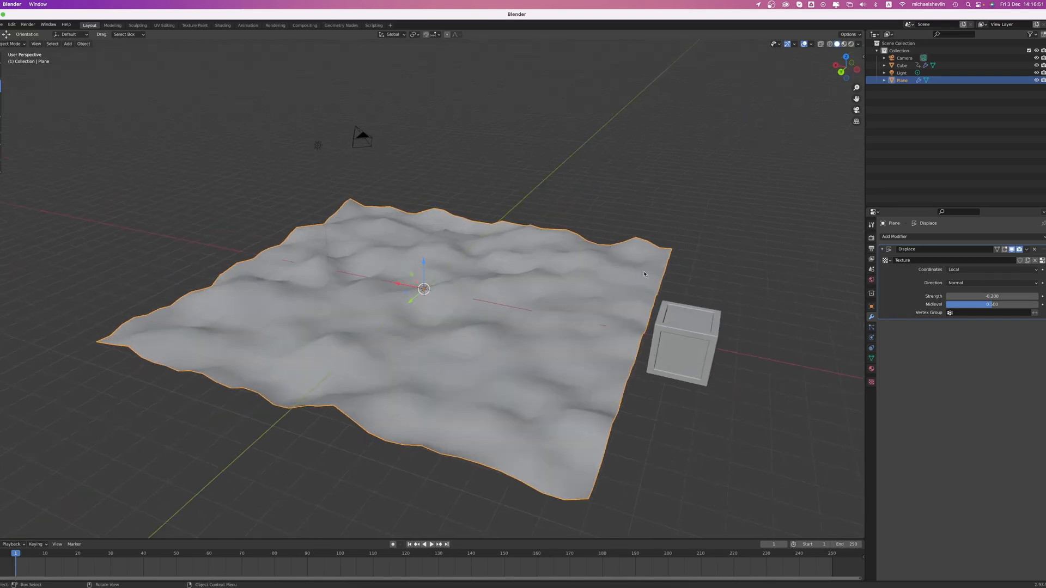
pyautogui.rightClick(560, 271)
pyautogui.click(561, 280)
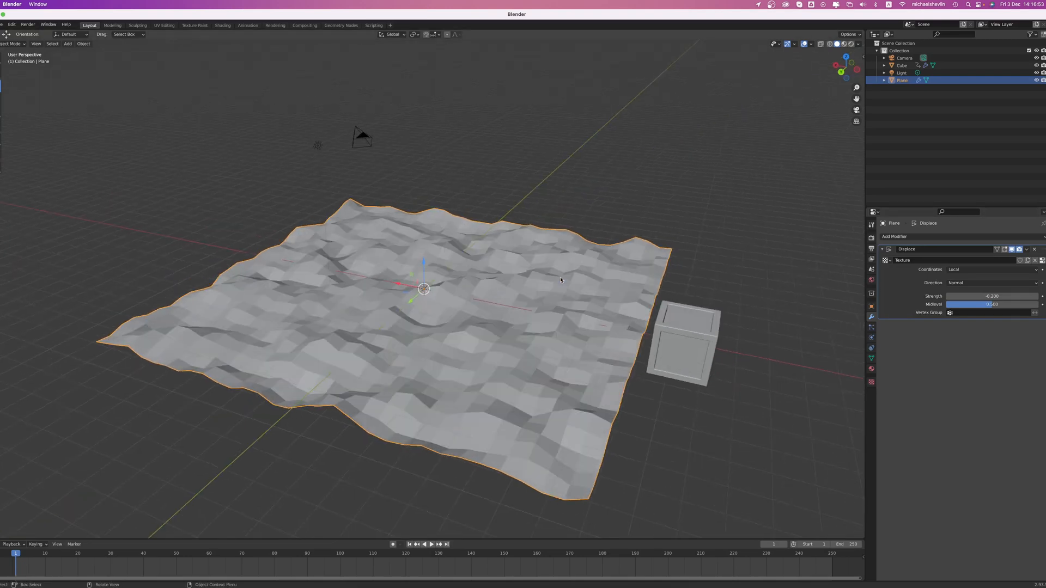
pyautogui.moveTo(737, 256); pyautogui.dragTo(715, 262, button='middle')
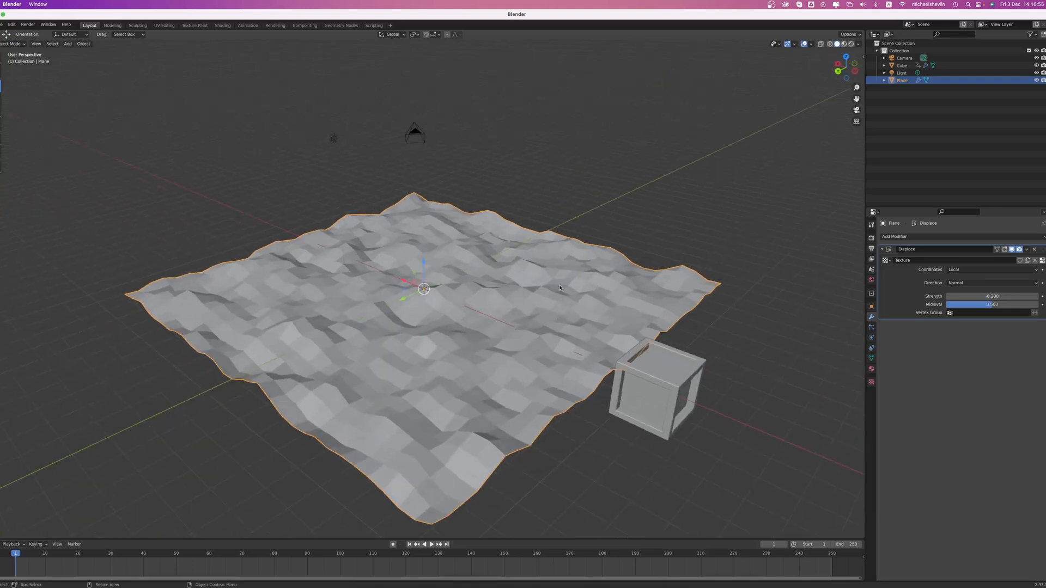
# Switch to the Geometry Nodes workspace and select the displaced ground plane.
pyautogui.click(654, 382)
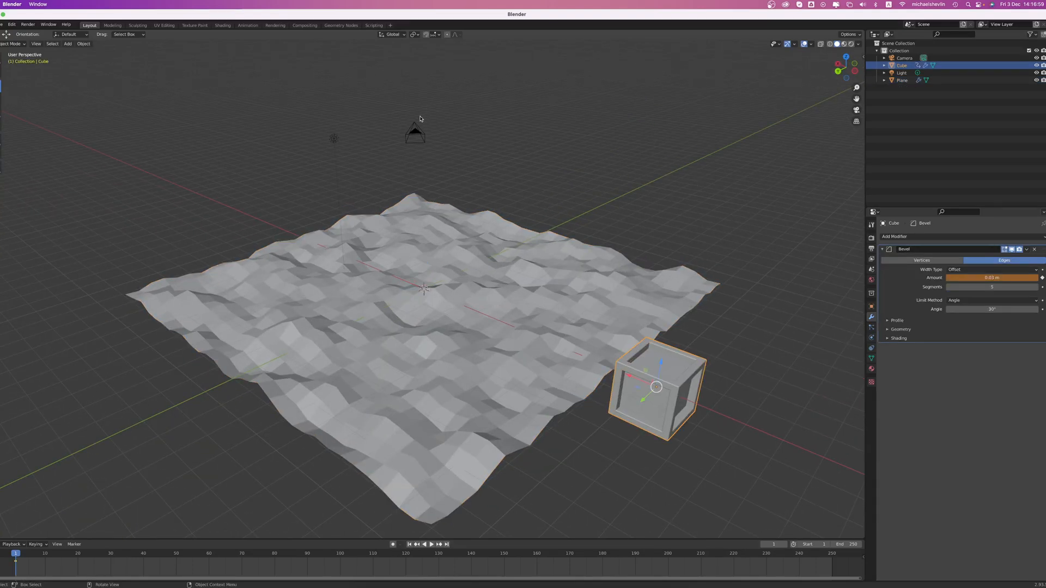
pyautogui.click(337, 26)
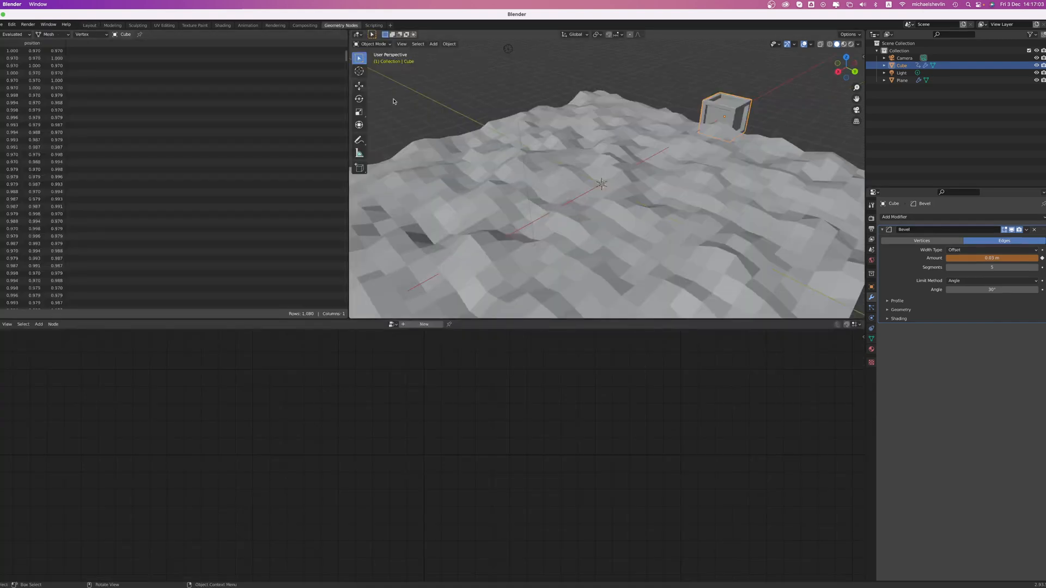
pyautogui.scroll(-5, 584, 182)
pyautogui.scroll(6, 599, 191)
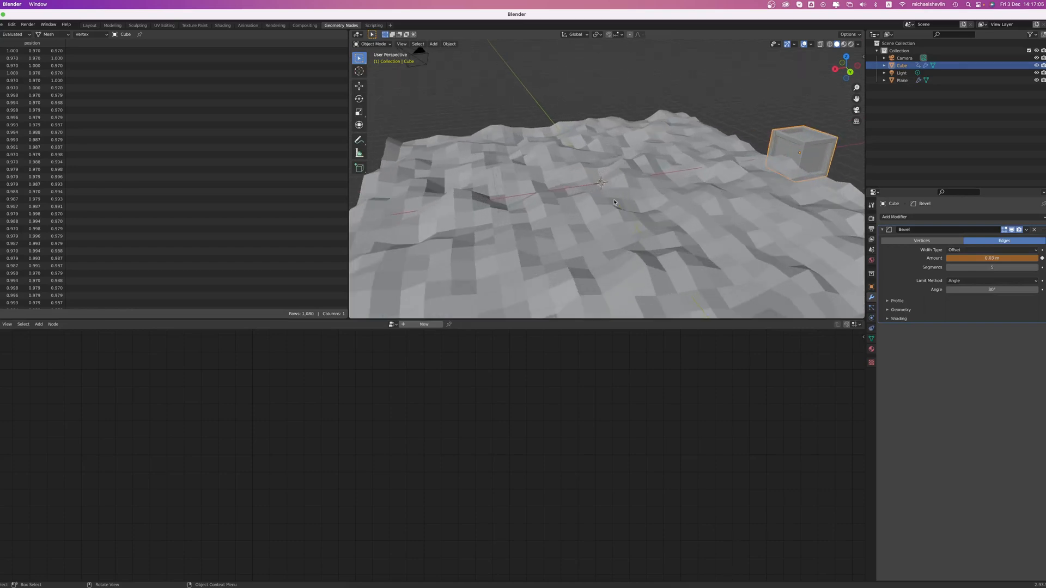
pyautogui.click(587, 207)
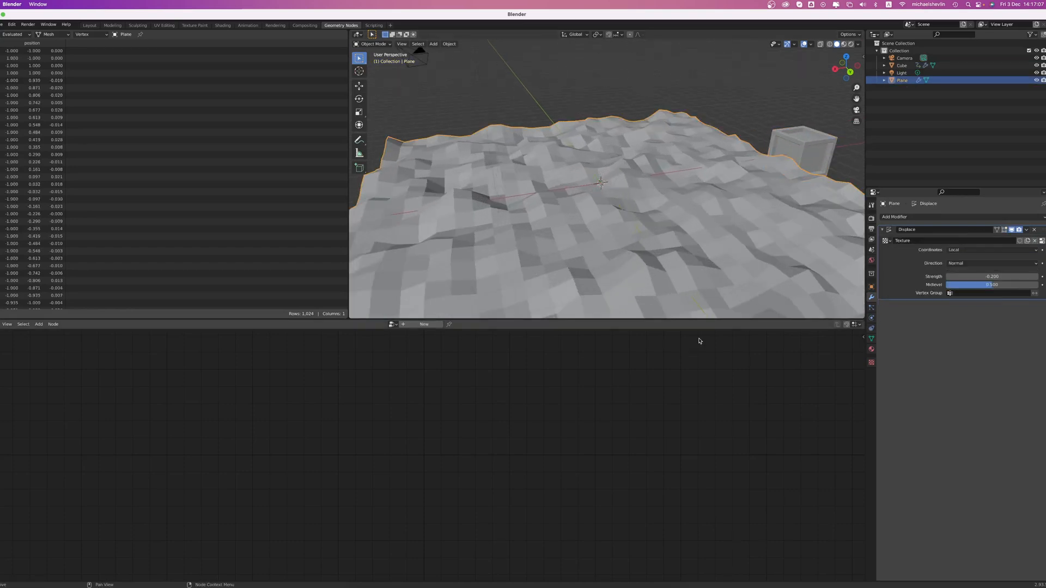
# Create a new geometry node tree on the plane and move the Group Input node farther from Group Output.
pyautogui.scroll(-5, 632, 284)
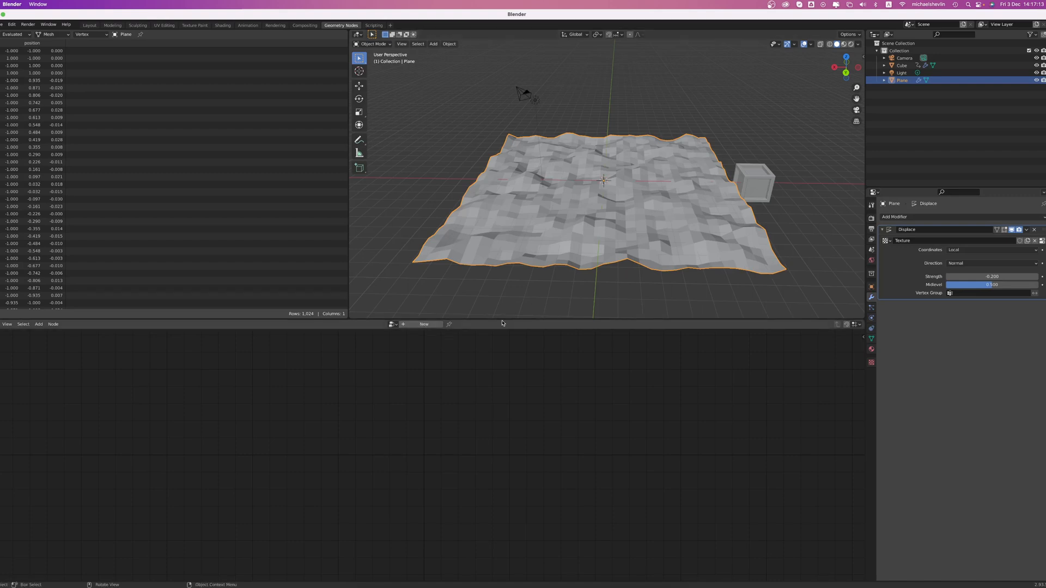
pyautogui.click(425, 325)
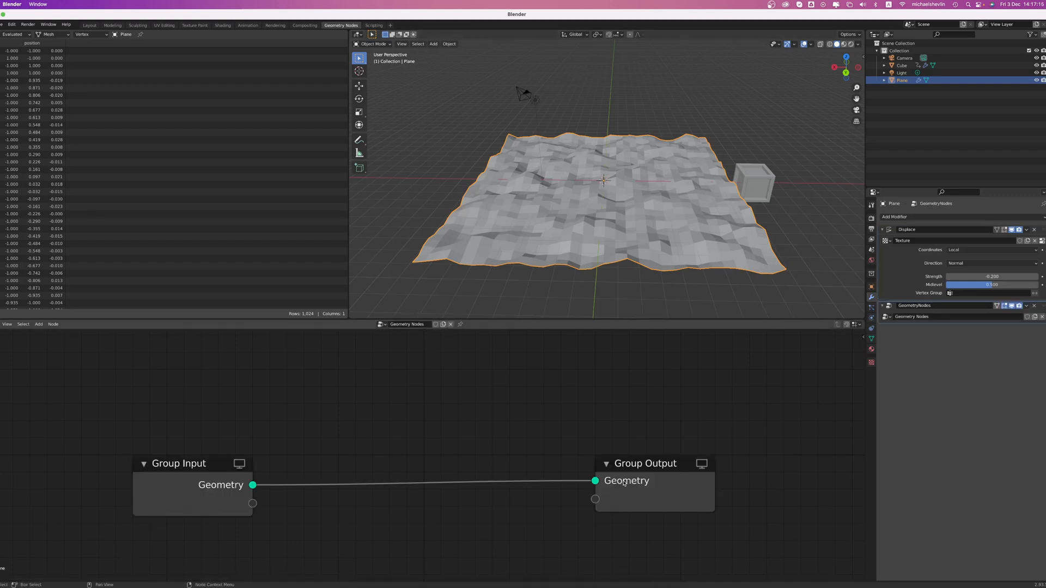
pyautogui.moveTo(596, 484)
pyautogui.mouseDown()
pyautogui.moveTo(256, 488)
pyautogui.moveTo(603, 481)
pyautogui.mouseUp()
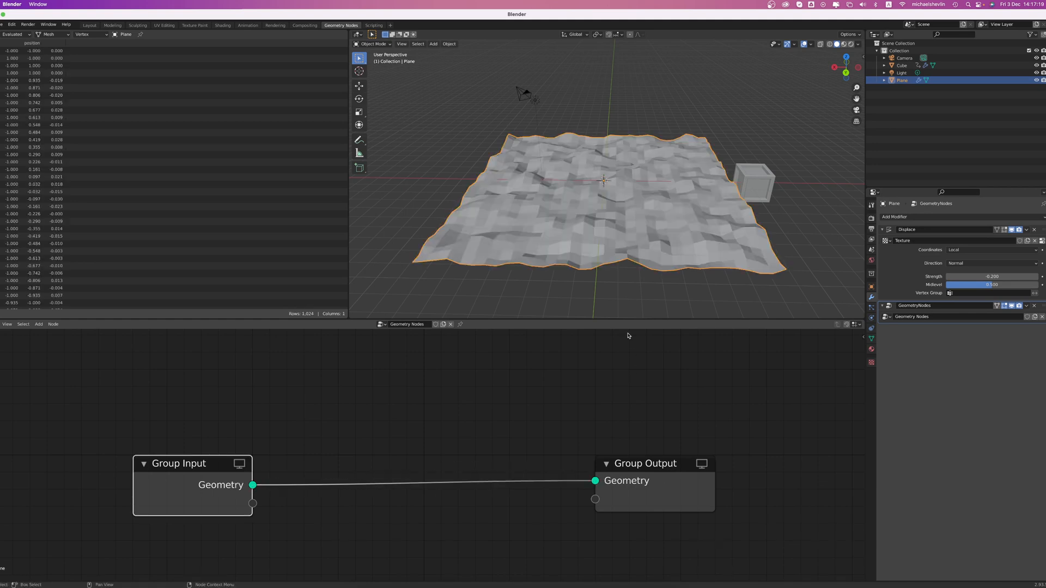
pyautogui.moveTo(184, 463); pyautogui.dragTo(132, 446)
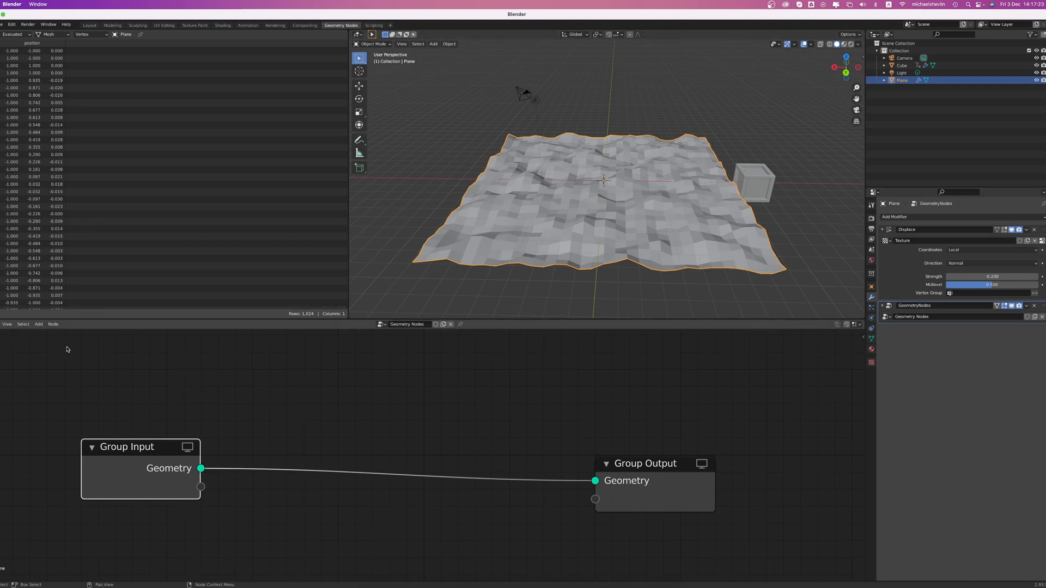
# Insert a Point Distribute node between Group Input and Group Output, set its density to 14.2 and move it closer to Group Input.
pyautogui.click(39, 325)
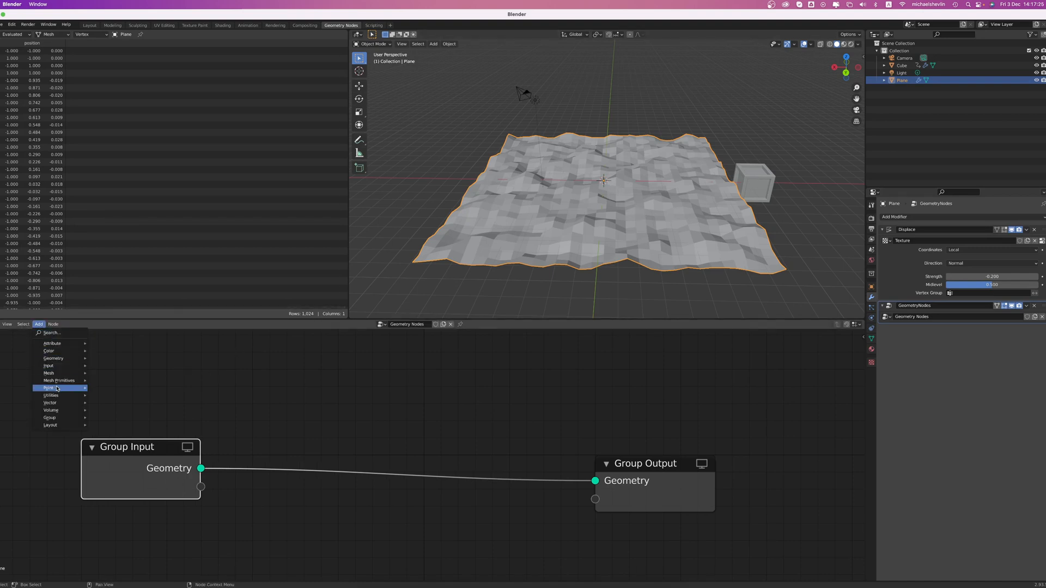
pyautogui.moveTo(64, 389)
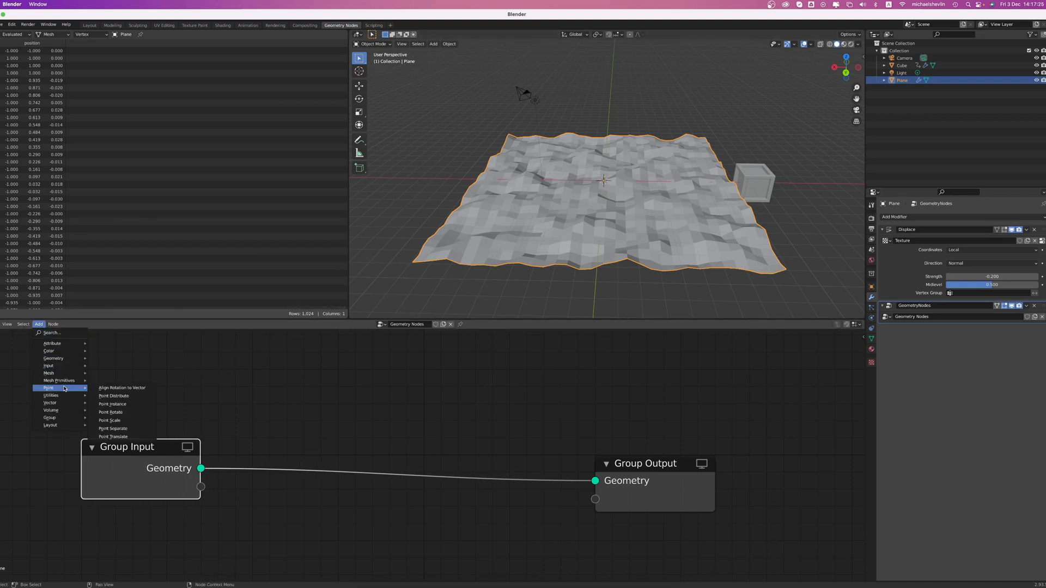
pyautogui.click(114, 397)
pyautogui.click(397, 435)
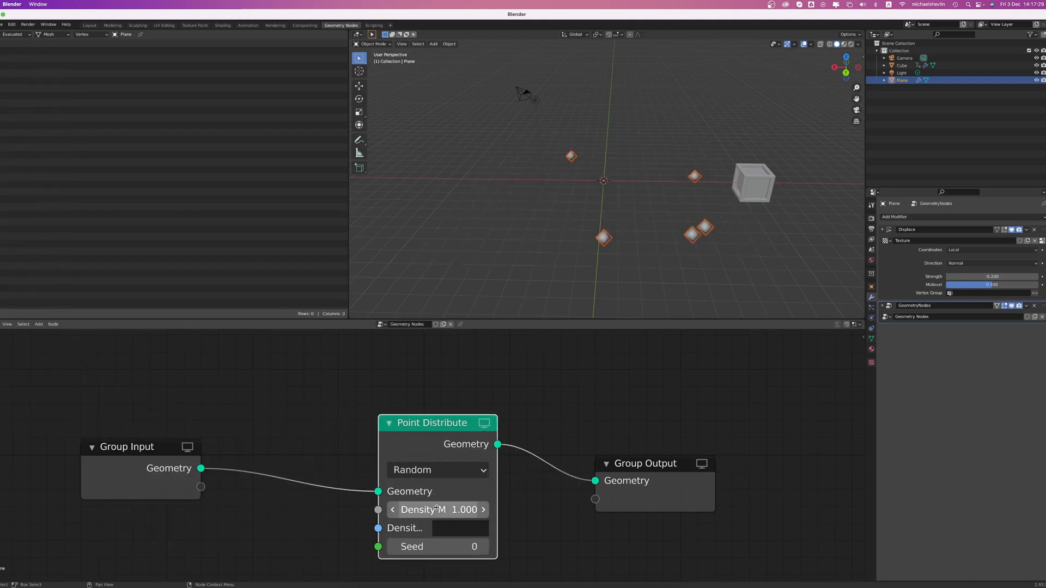
pyautogui.moveTo(436, 508)
pyautogui.mouseDown()
pyautogui.moveTo(544, 507)
pyautogui.moveTo(436, 509)
pyautogui.mouseUp()
pyautogui.moveTo(661, 250); pyautogui.dragTo(638, 250, button='middle')
pyautogui.moveTo(455, 421); pyautogui.dragTo(367, 410)
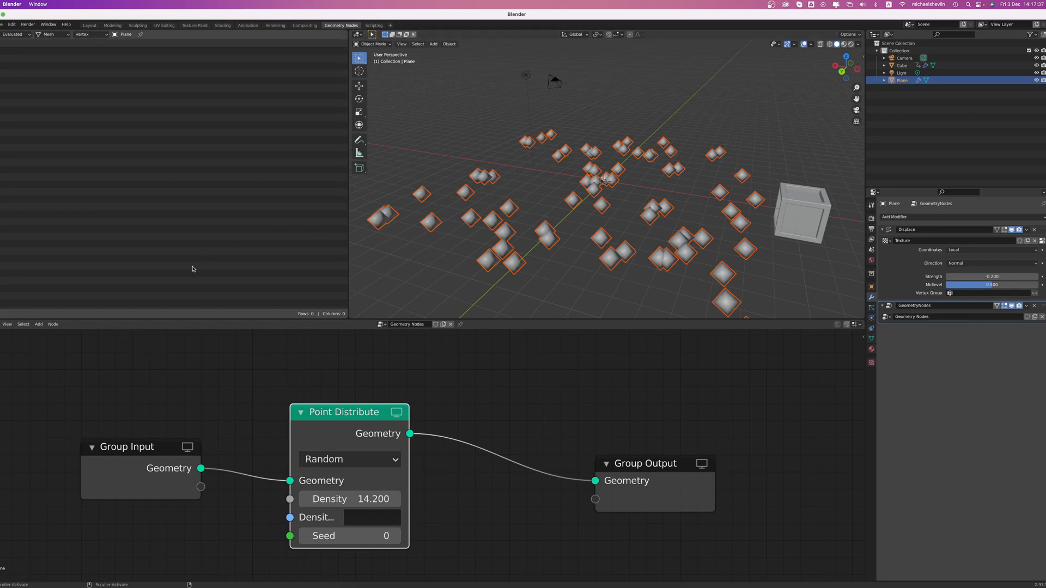
# Insert a Point Instance node between Point Distribute and Group Output, using Cube as the instanced object.
pyautogui.click(39, 324)
pyautogui.moveTo(59, 389)
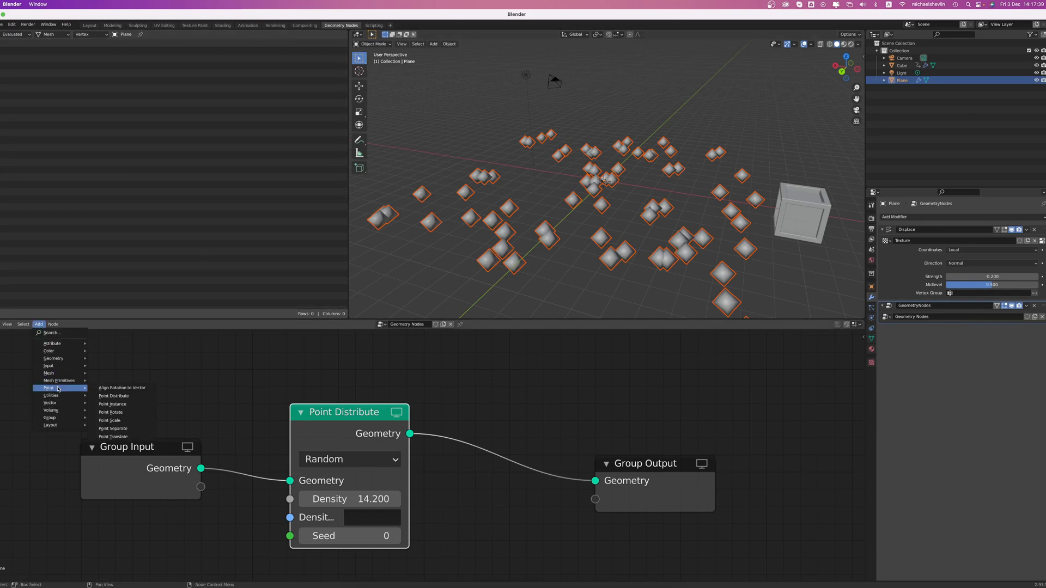
pyautogui.click(129, 406)
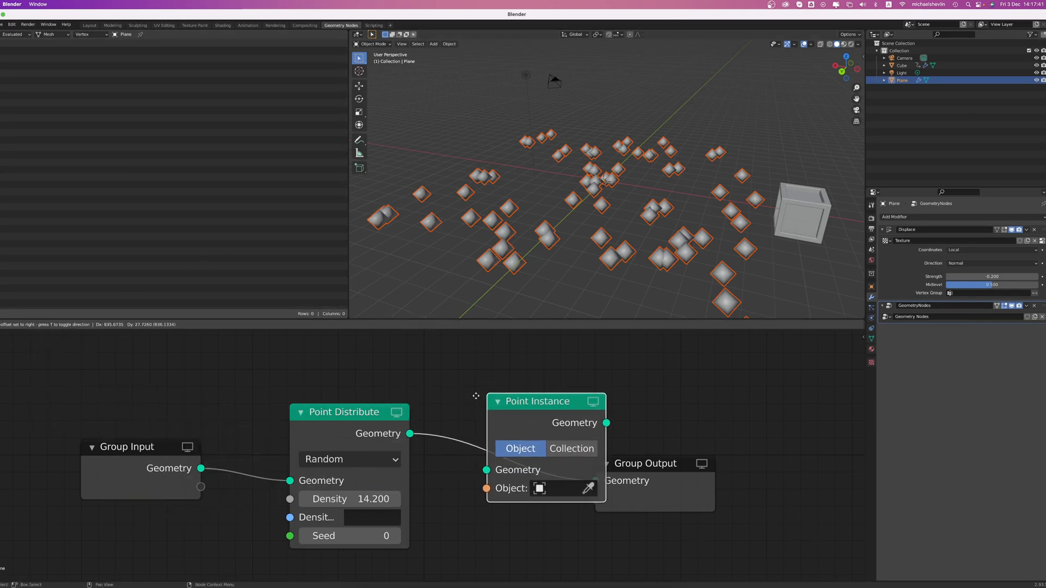
pyautogui.click(563, 500)
pyautogui.click(565, 500)
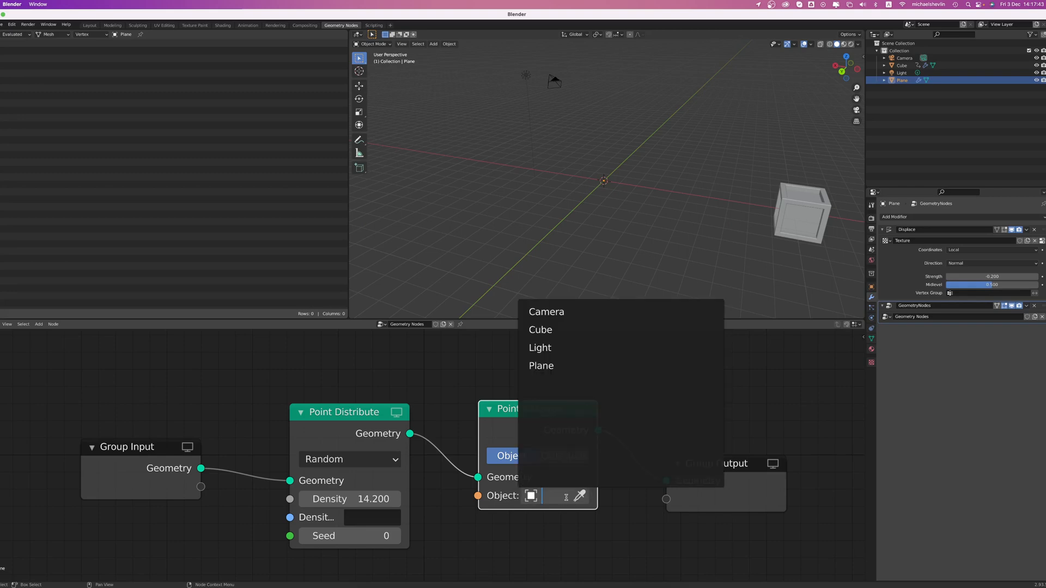
pyautogui.click(548, 329)
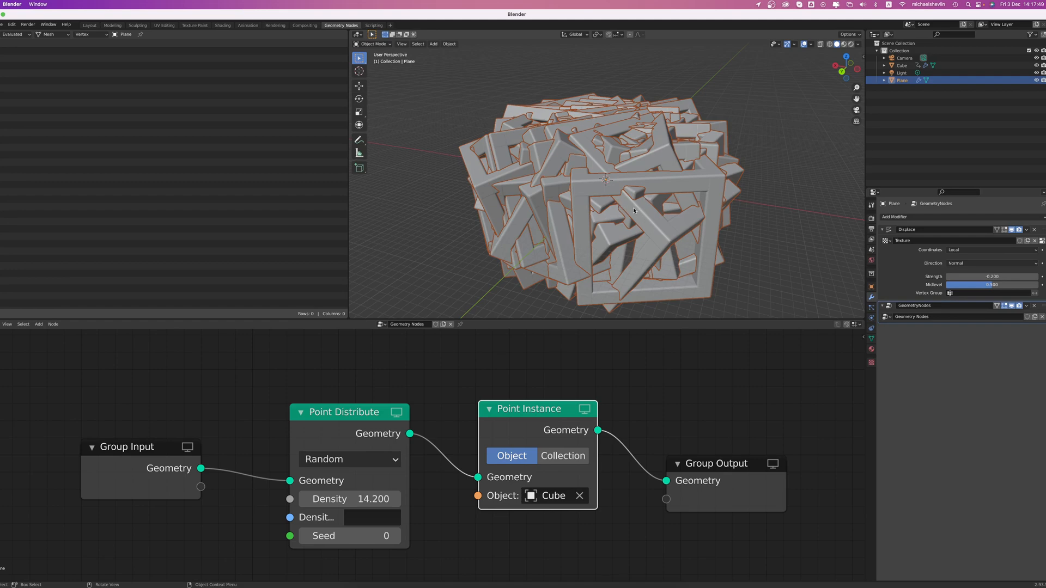
# Spread the nodes apart and insert an Attribute Randomize node between Point Distribute and Point Instance.
pyautogui.moveTo(191, 445); pyautogui.dragTo(145, 447)
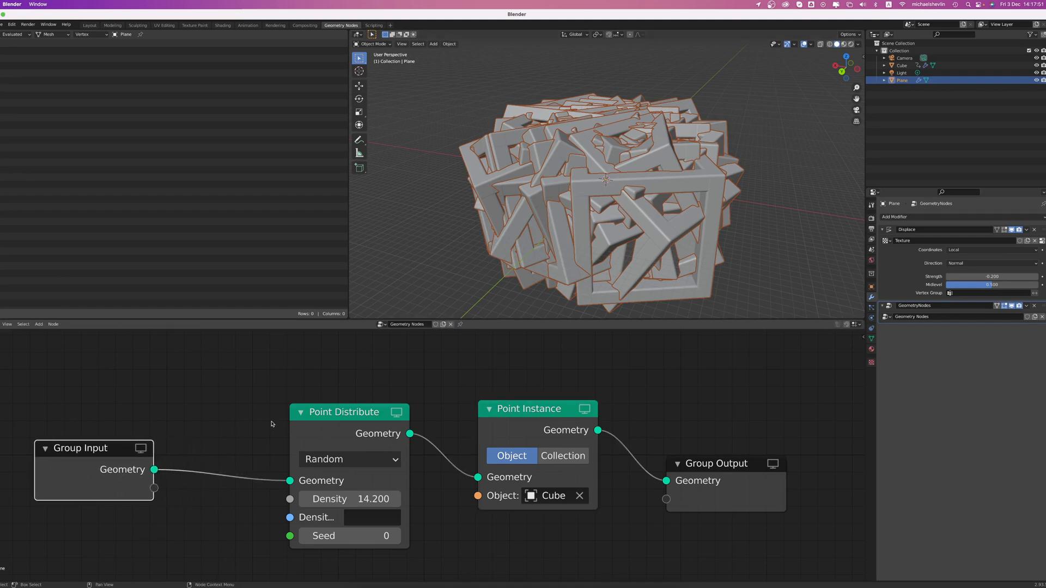
pyautogui.moveTo(352, 409); pyautogui.dragTo(267, 400)
pyautogui.moveTo(497, 415); pyautogui.dragTo(517, 414)
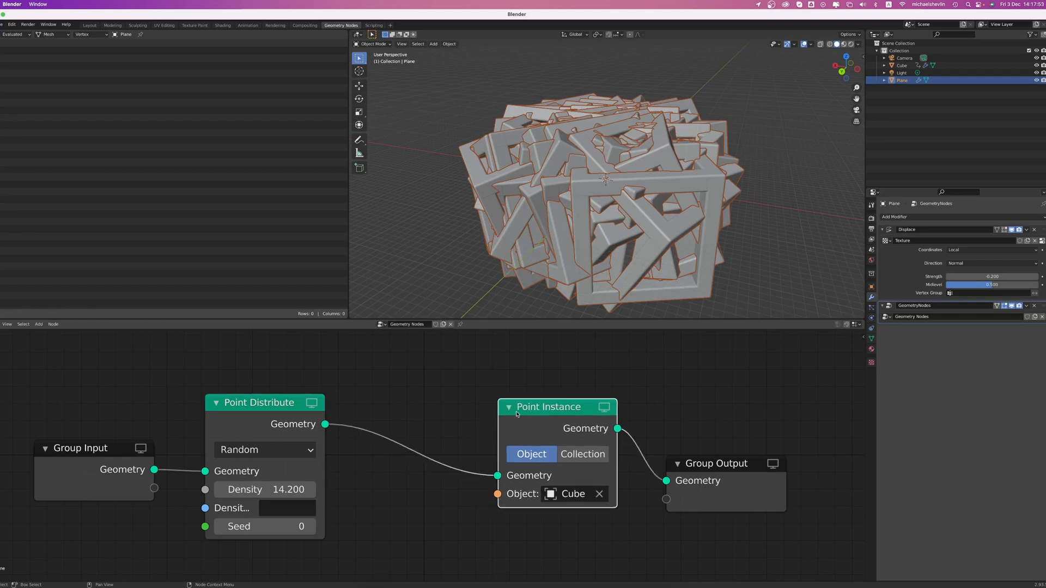
pyautogui.click(38, 324)
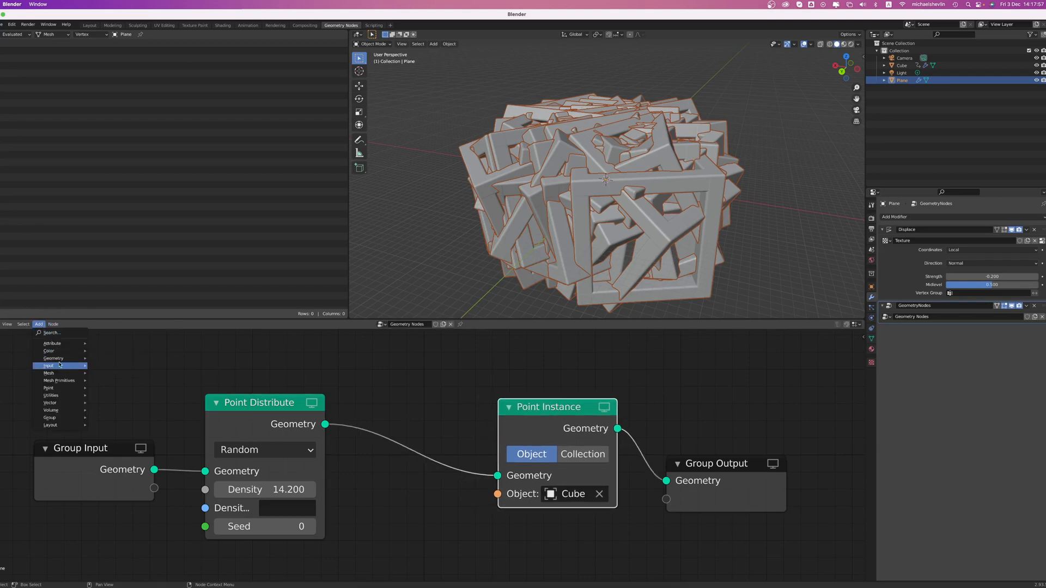
pyautogui.moveTo(59, 390)
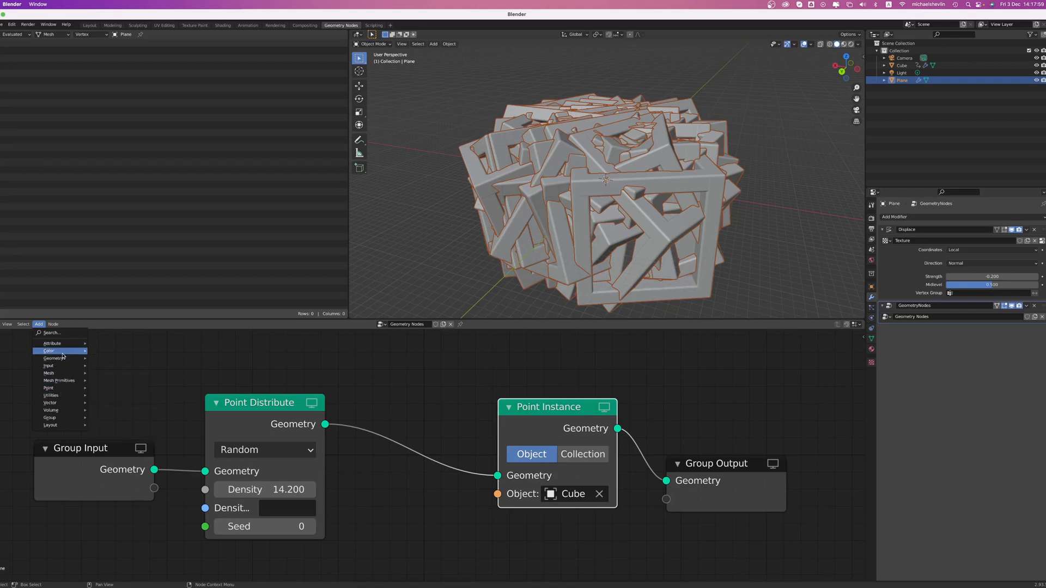
pyautogui.moveTo(62, 348)
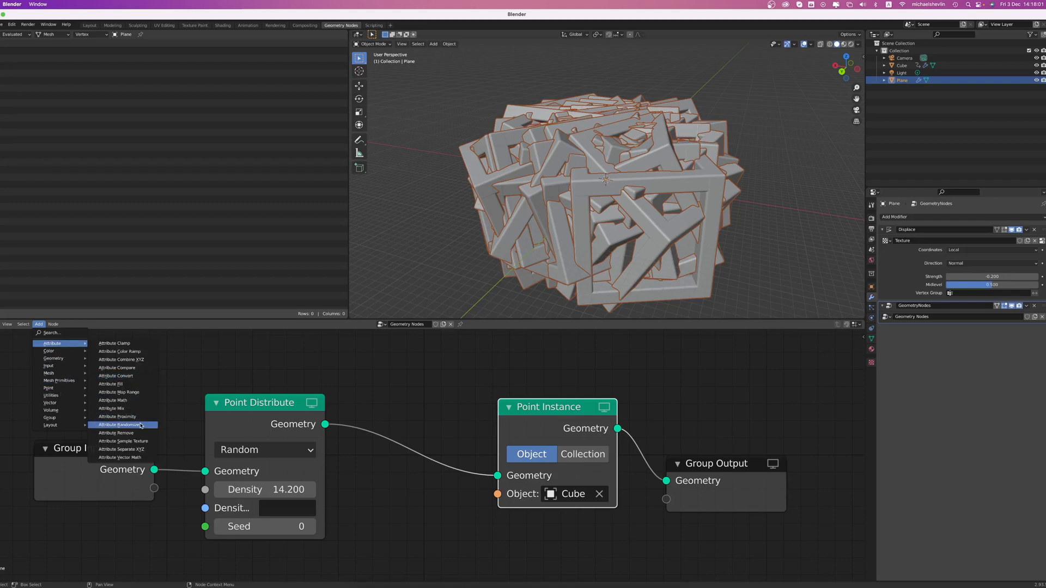
pyautogui.click(121, 423)
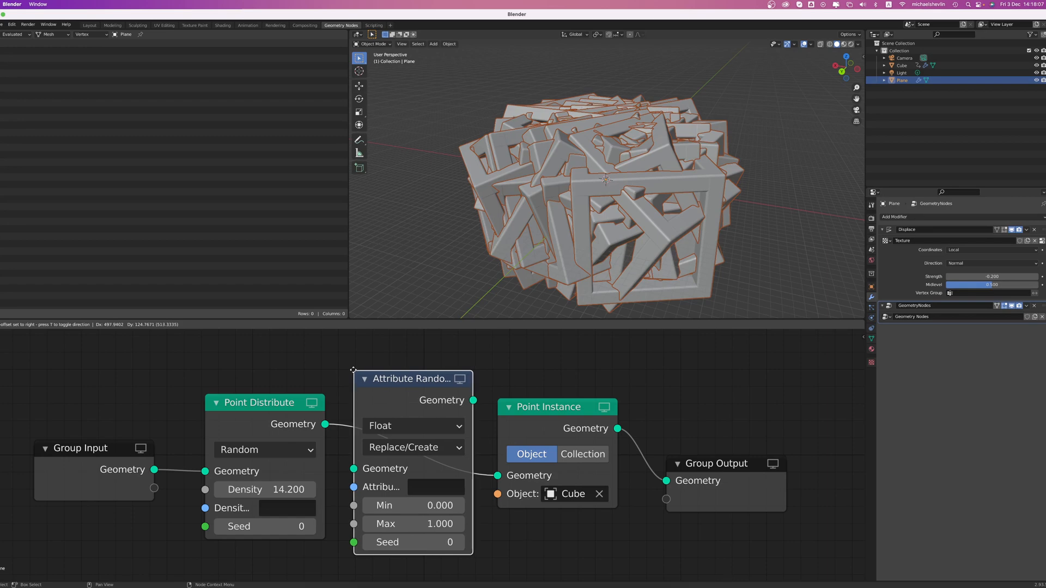
pyautogui.click(393, 370)
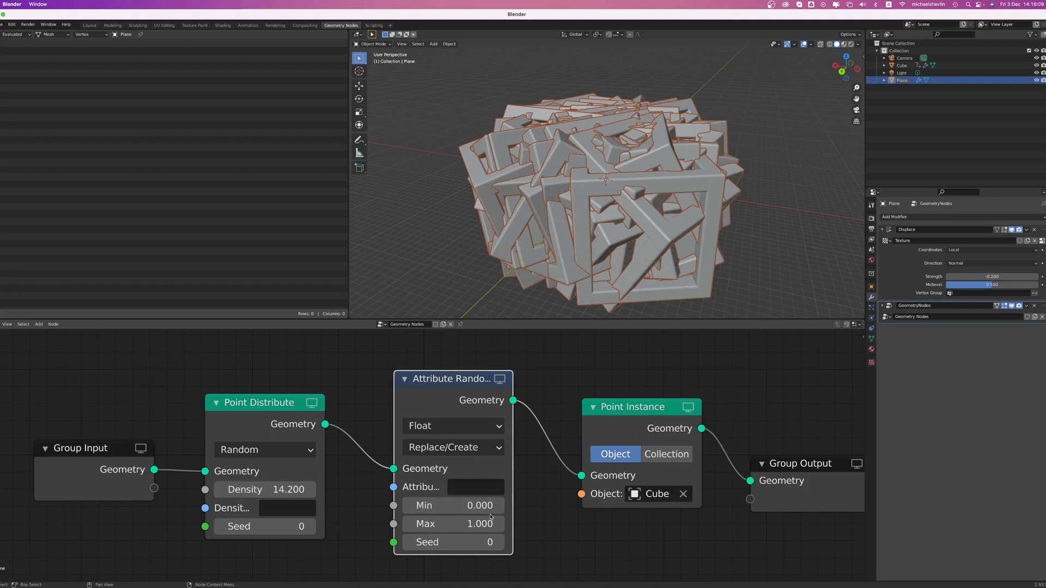
# Set the Attribute Randomize node to the scale attribute with a maximum of 0.1.
pyautogui.moveTo(452, 523); pyautogui.dragTo(492, 480)
pyautogui.click(476, 524)
pyautogui.write('0')
pyautogui.press('Return')
pyautogui.click(481, 486)
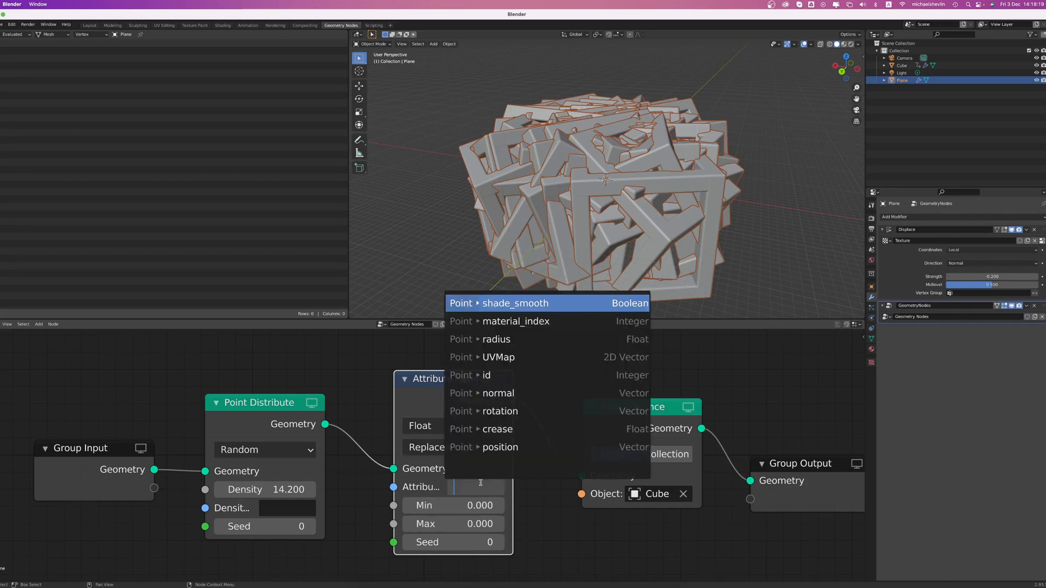
pyautogui.write('scale')
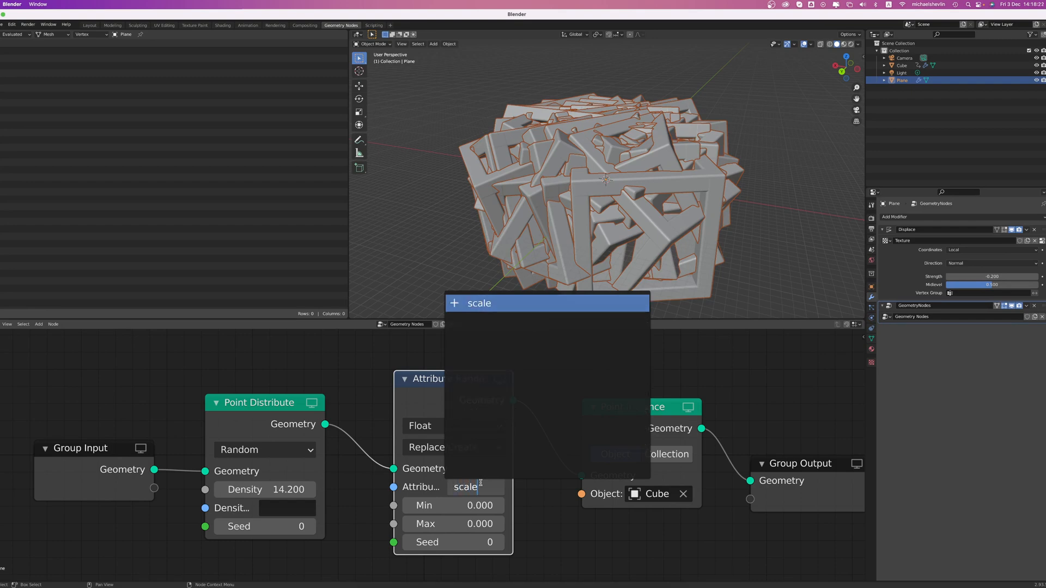
pyautogui.press('Return')
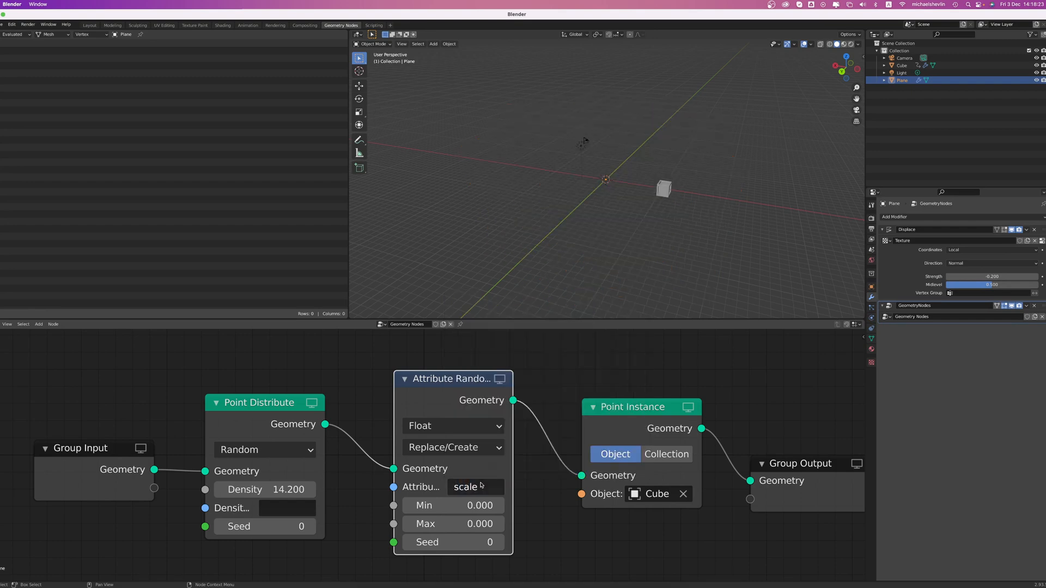
pyautogui.click(499, 523)
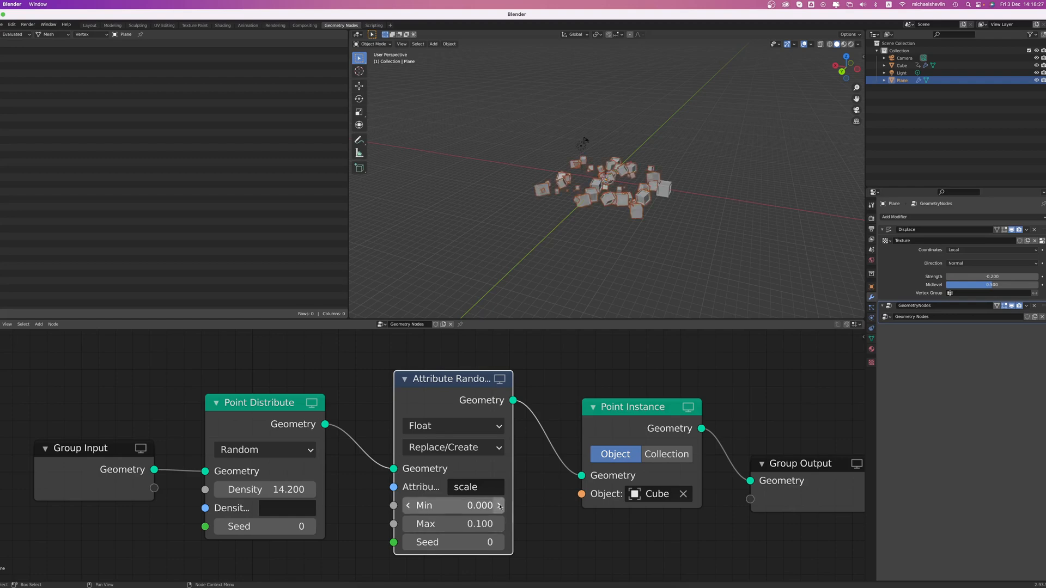
# Examine the size variation and placement of the scattered crates from several angles.
pyautogui.scroll(8, 646, 203)
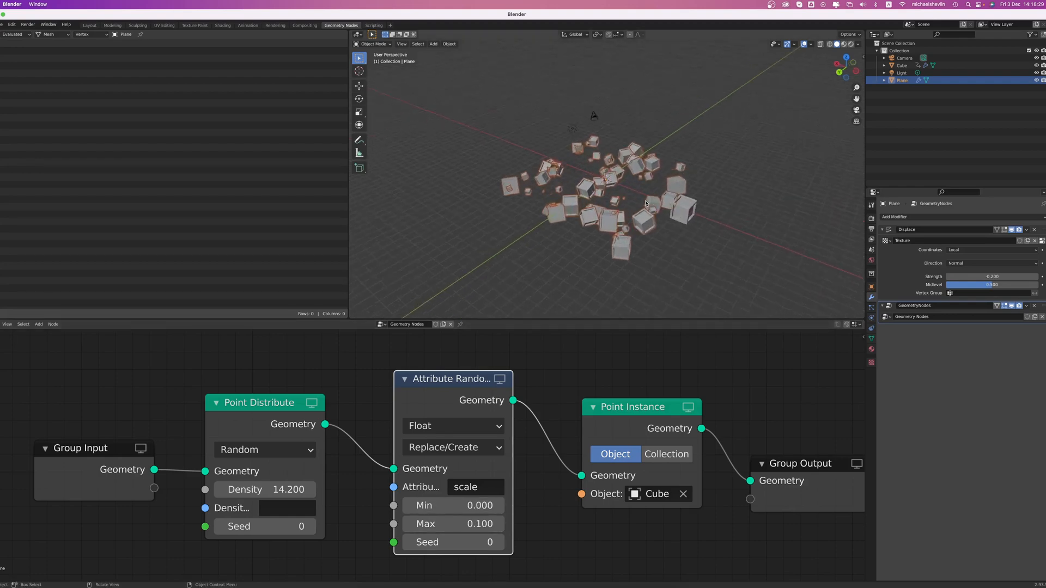
pyautogui.scroll(-5, 645, 203)
pyautogui.moveTo(646, 203); pyautogui.dragTo(542, 311, button='middle')
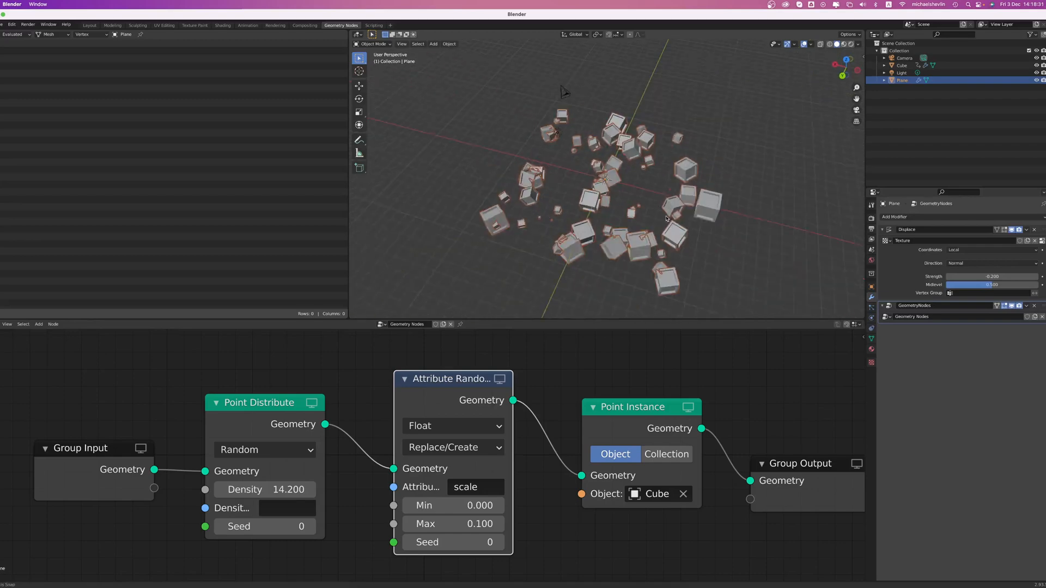
pyautogui.scroll(3, 639, 217)
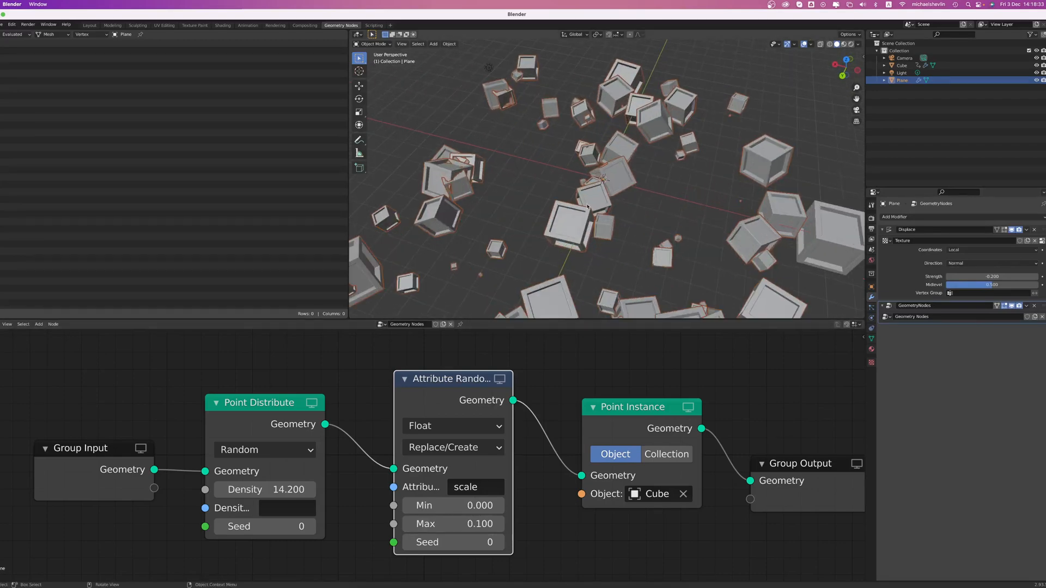
pyautogui.moveTo(640, 217); pyautogui.dragTo(632, 162, button='middle')
pyautogui.scroll(-3, 631, 162)
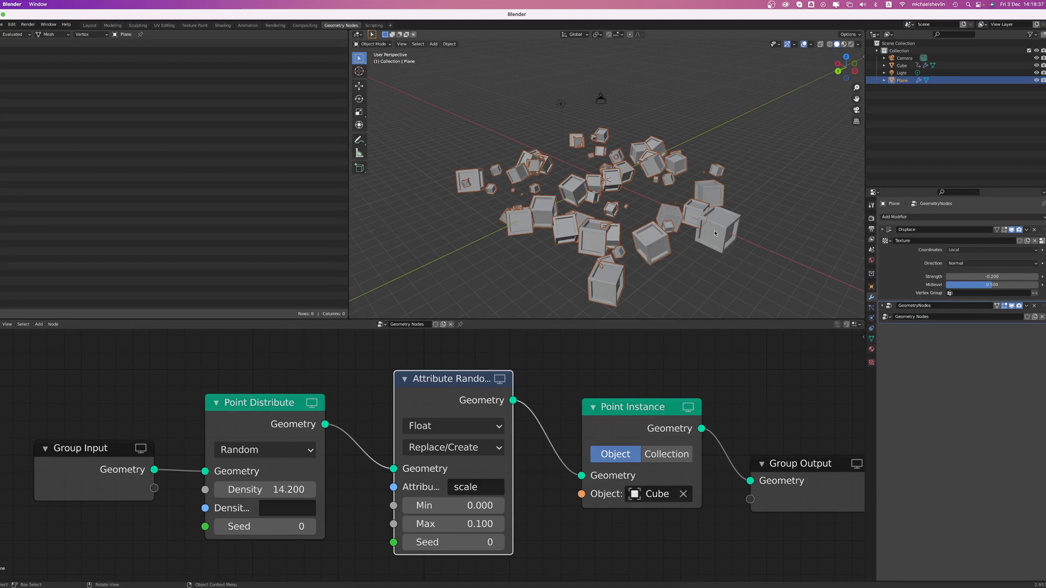
pyautogui.moveTo(685, 186); pyautogui.dragTo(658, 188, button='middle')
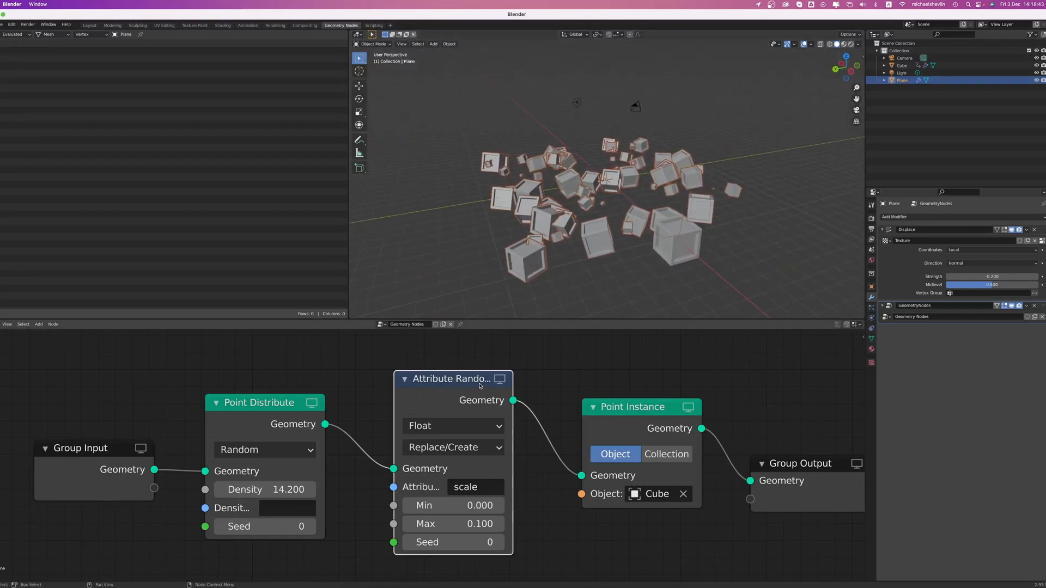
# Duplicate the Attribute Randomize node in front of Point Instance and set the copy's attribute to rotation.
pyautogui.moveTo(303, 413); pyautogui.dragTo(274, 411)
pyautogui.moveTo(449, 383); pyautogui.dragTo(394, 382)
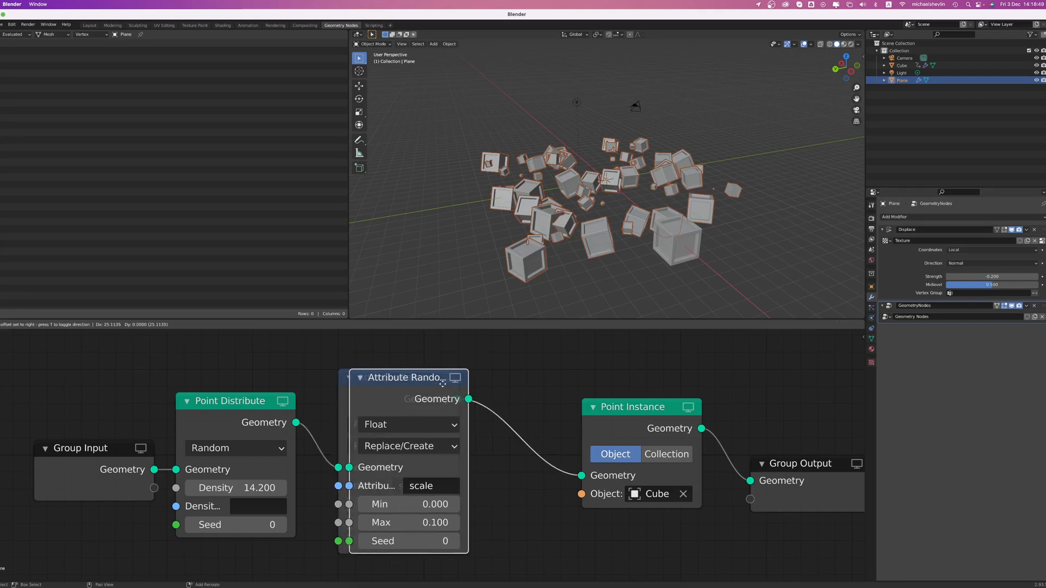
pyautogui.hotkey('shift', 'd')
pyautogui.click(611, 386)
pyautogui.click(624, 485)
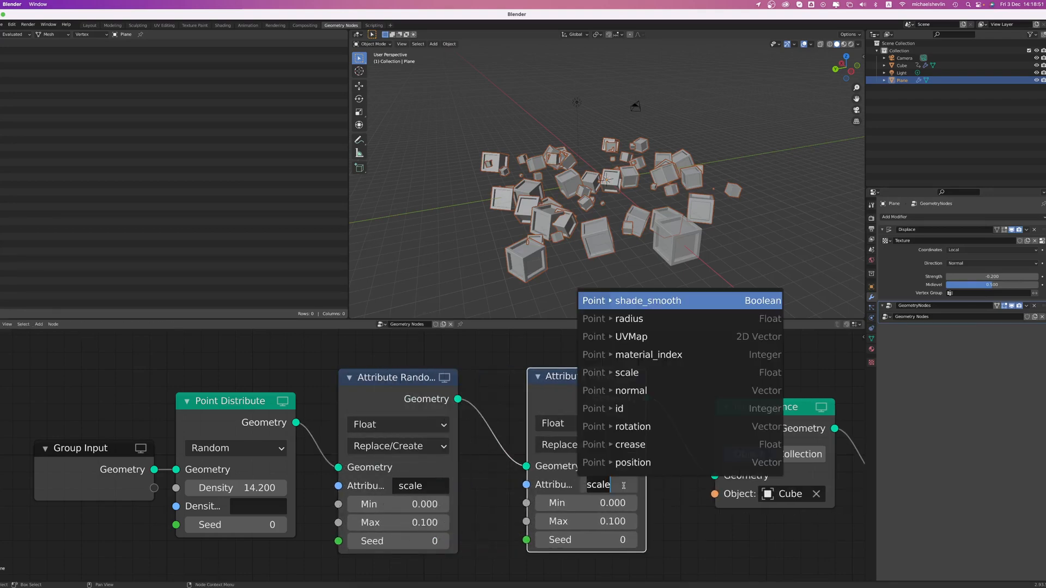
pyautogui.click(648, 429)
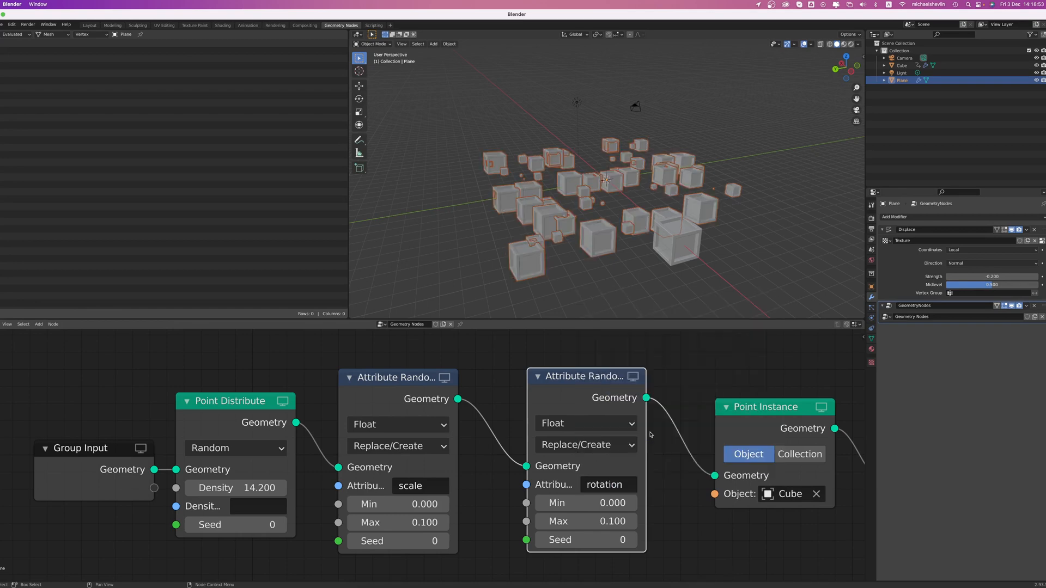
# Raise the Point Distribute density to 58.4 and the Displace modifier's strength to 1.6.
pyautogui.moveTo(605, 212); pyautogui.dragTo(646, 215, button='middle')
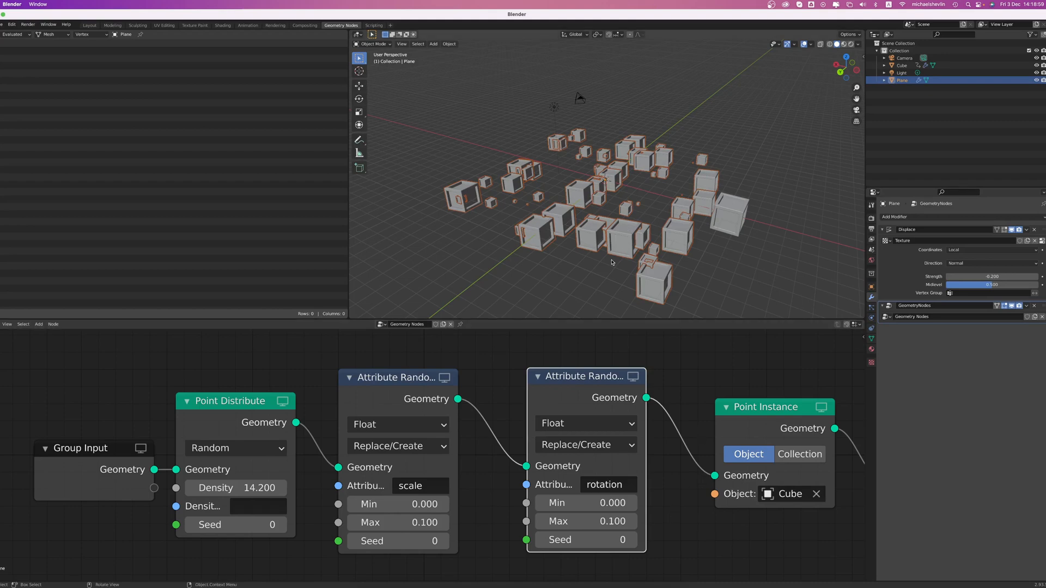
pyautogui.moveTo(225, 484); pyautogui.dragTo(463, 484)
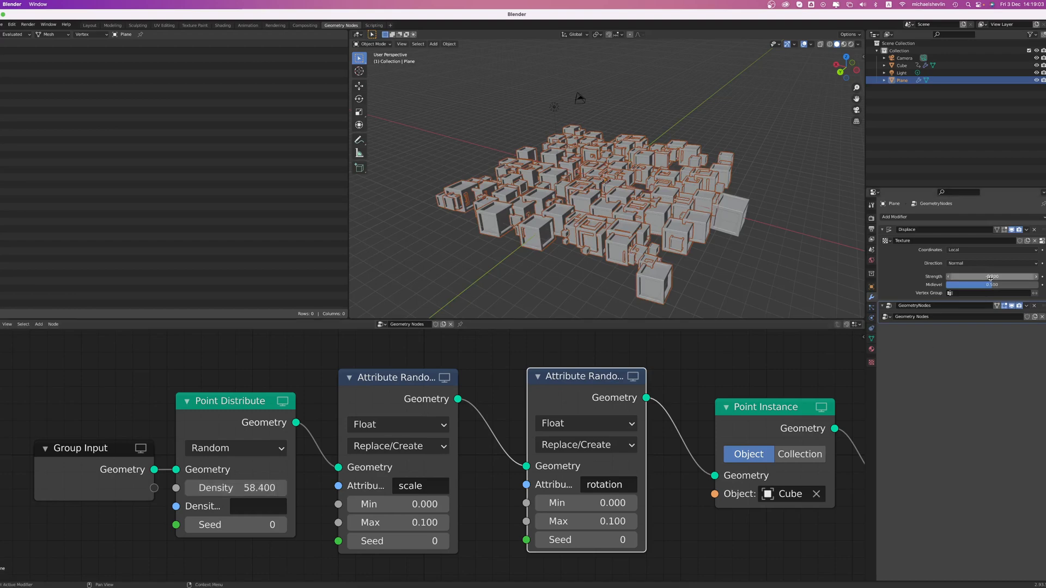
pyautogui.moveTo(990, 277); pyautogui.dragTo(1027, 278)
pyautogui.moveTo(570, 149); pyautogui.dragTo(650, 214, button='middle')
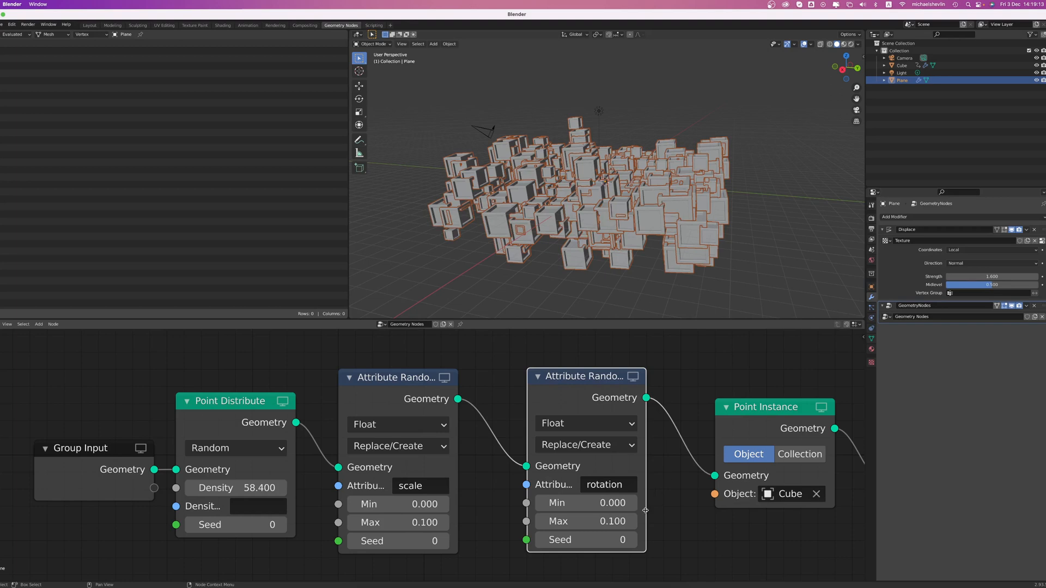
# Reduce the maximum of the rotation Attribute Randomize node to zero and deselect the terrain plane.
pyautogui.click(541, 522)
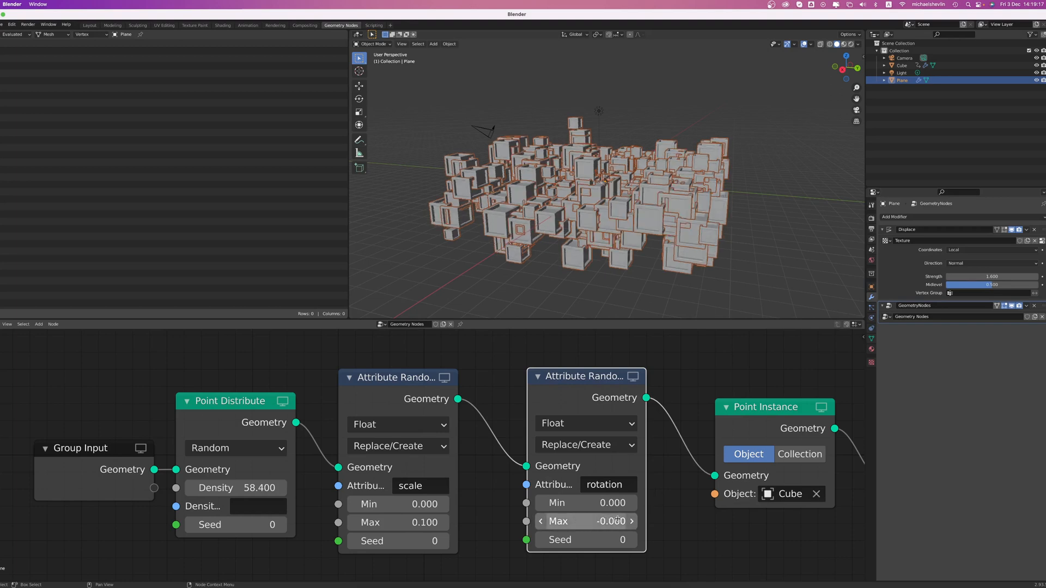
pyautogui.moveTo(614, 132); pyautogui.dragTo(768, 147, button='middle')
pyautogui.scroll(5, 649, 142)
pyautogui.scroll(-5, 602, 134)
pyautogui.click(794, 90)
pyautogui.scroll(2, 681, 150)
pyautogui.moveTo(704, 138); pyautogui.dragTo(674, 140, button='middle')
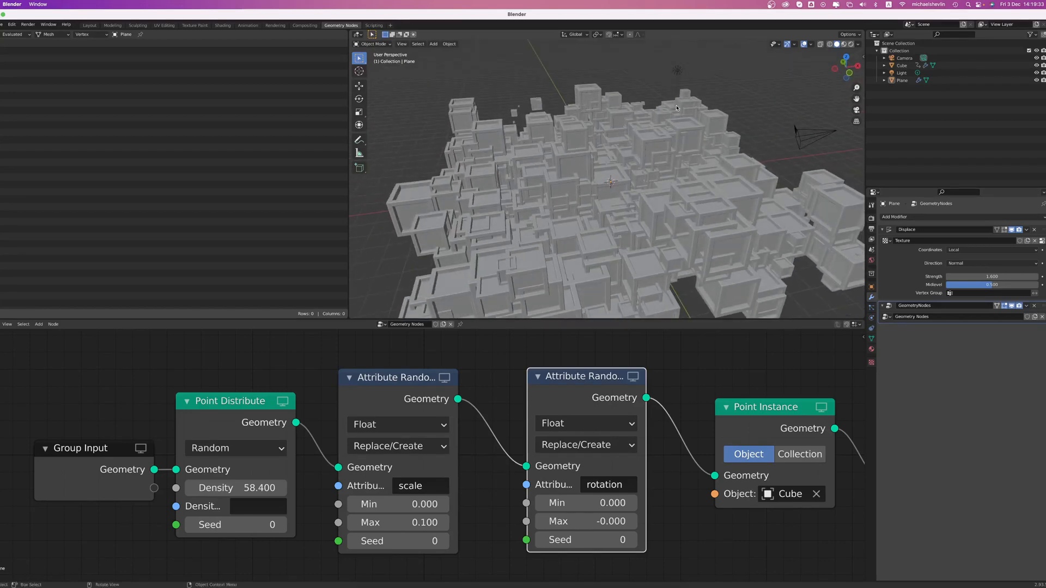
# Add a text object at the centre of the crate field and raise it along Z above the crates.
pyautogui.click(434, 47)
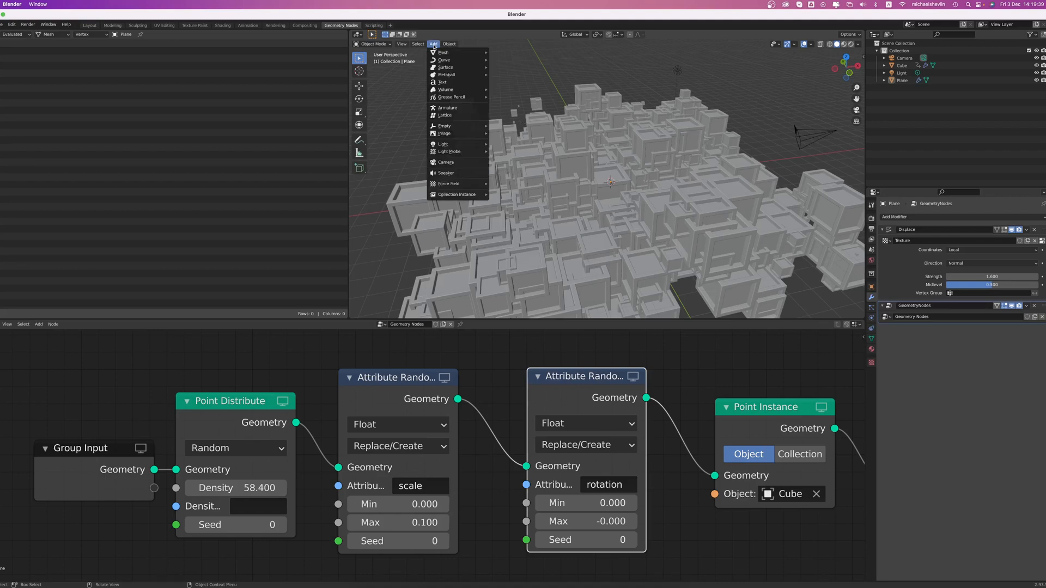
pyautogui.moveTo(438, 53)
pyautogui.moveTo(458, 146)
pyautogui.click(452, 82)
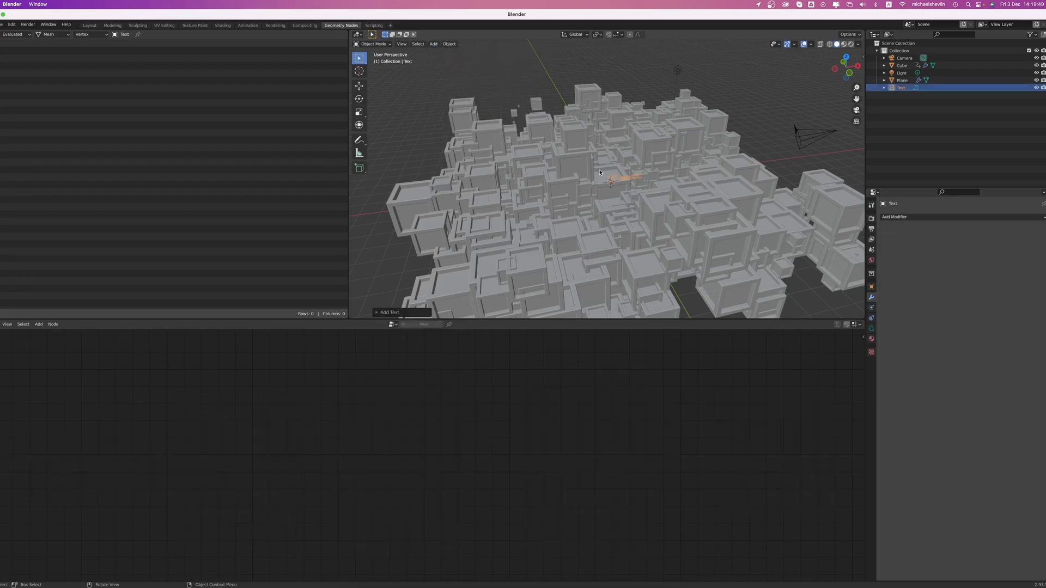
pyautogui.click(359, 85)
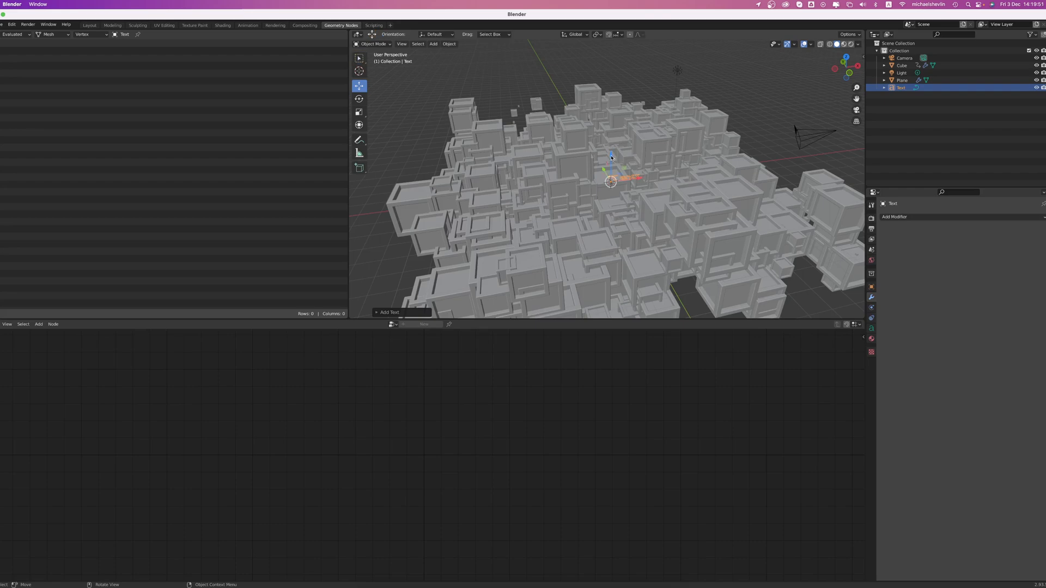
pyautogui.moveTo(610, 158); pyautogui.dragTo(611, 75)
# Rotate the text object upright by exactly 90° about the global X axis.
pyautogui.moveTo(756, 94); pyautogui.dragTo(695, 124, button='middle')
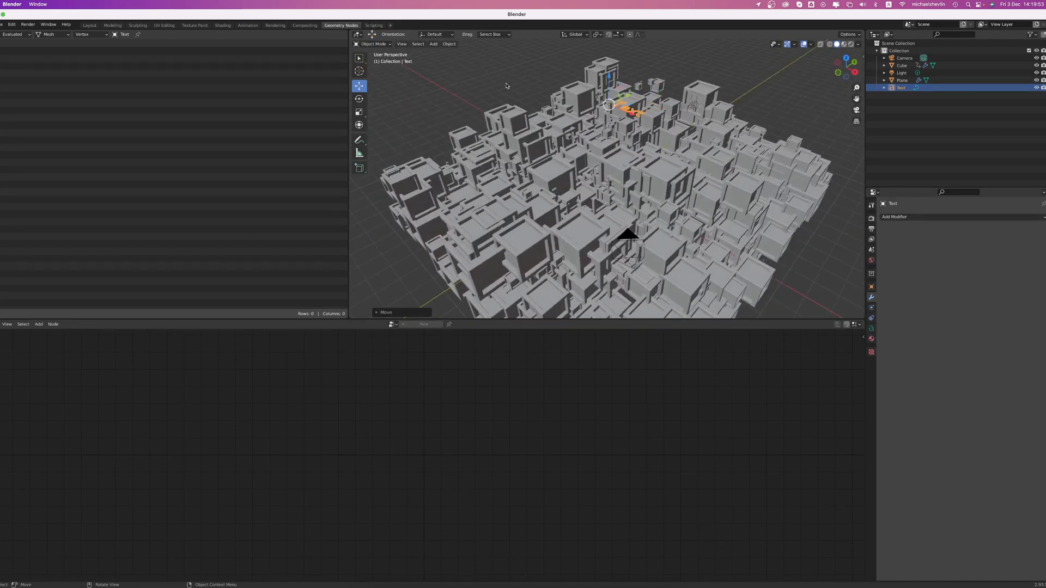
pyautogui.click(359, 99)
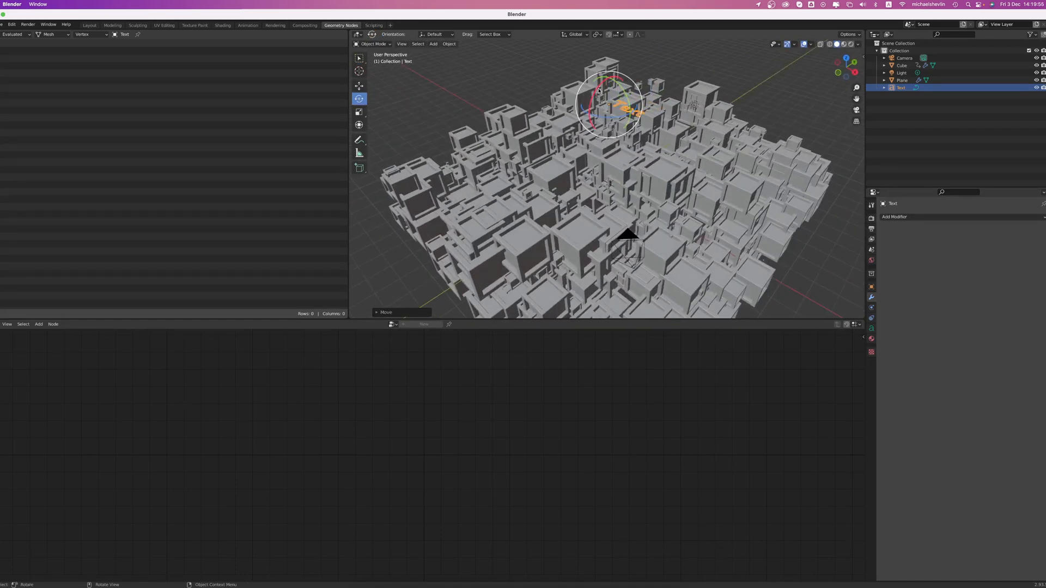
pyautogui.moveTo(599, 91); pyautogui.dragTo(592, 122)
pyautogui.click(386, 312)
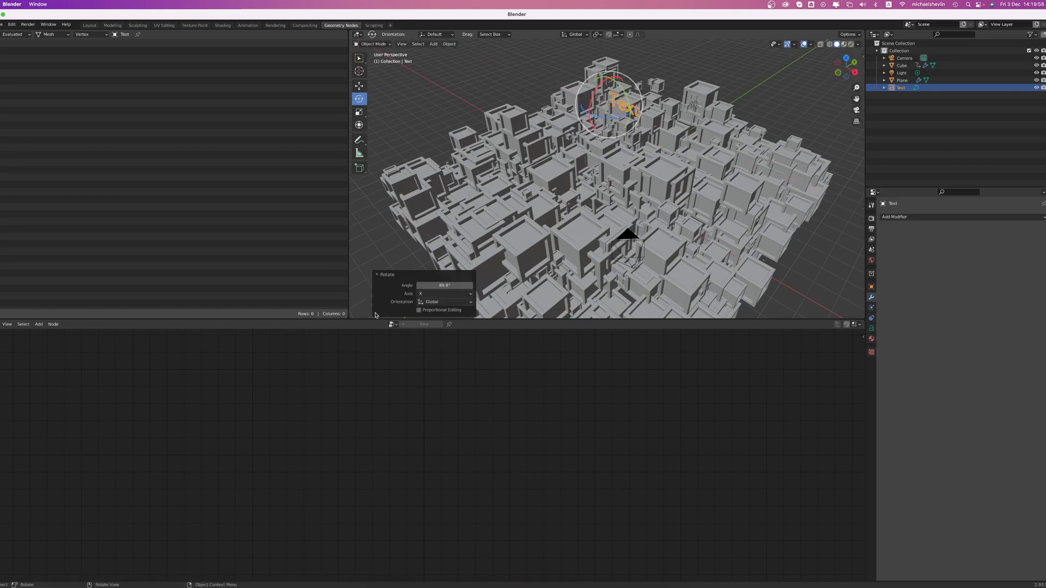
pyautogui.click(455, 286)
pyautogui.write('90')
pyautogui.press('Return')
# Replace the text object's default wording with FILM TITLE.
pyautogui.scroll(5, 624, 103)
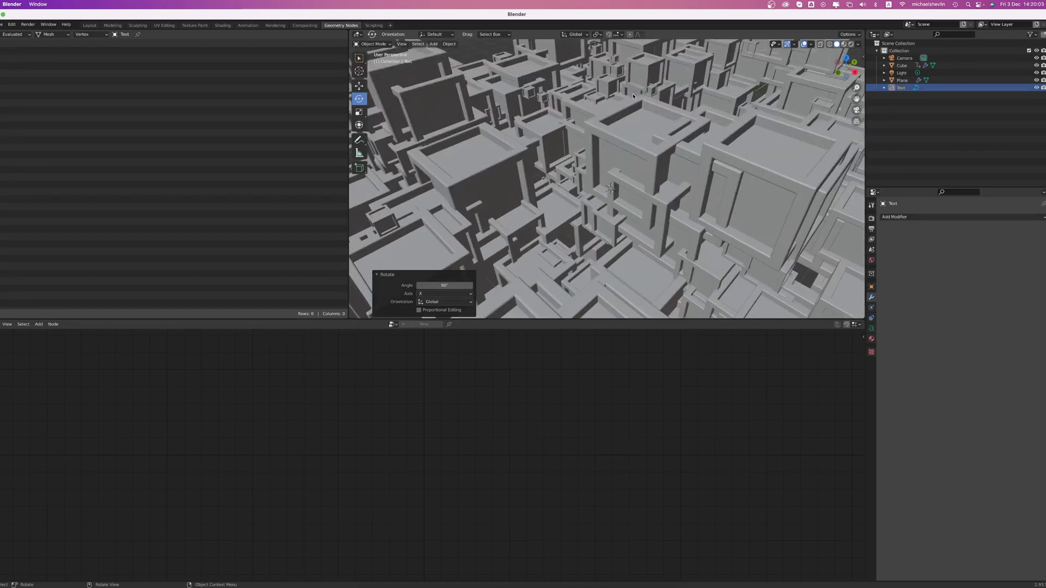
pyautogui.scroll(-5, 633, 96)
pyautogui.moveTo(640, 158); pyautogui.dragTo(702, 105, button='middle')
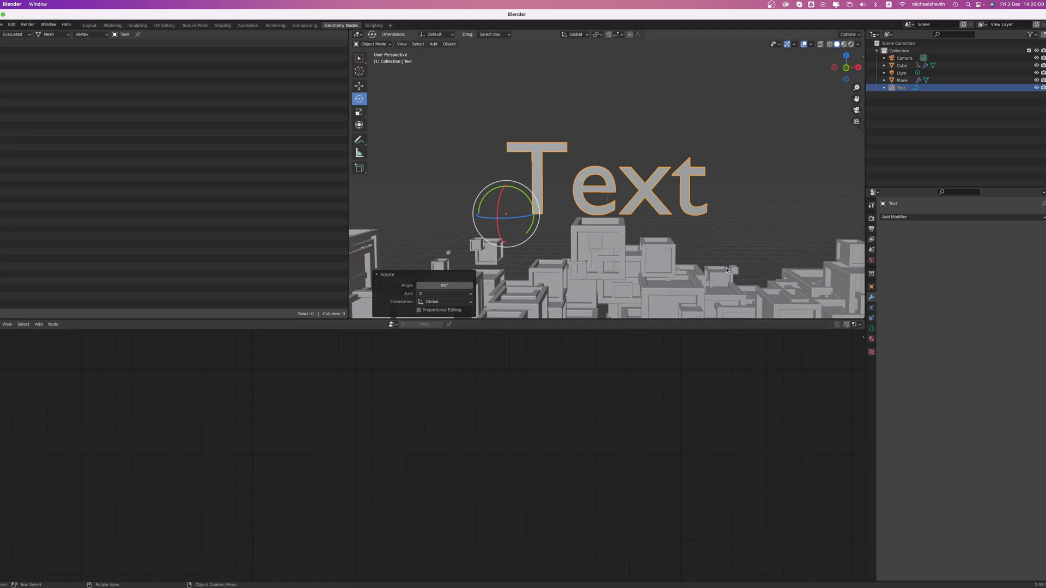
pyautogui.press('Tab')
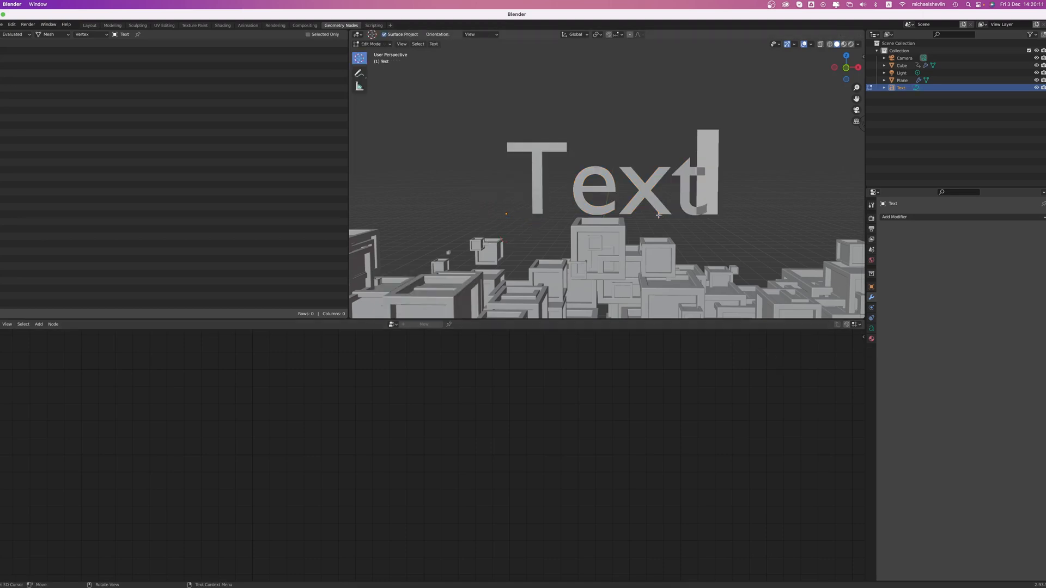
pyautogui.press('BackSpace')
pyautogui.press('BackSpace')
pyautogui.press('BackSpace')
pyautogui.press('BackSpace')
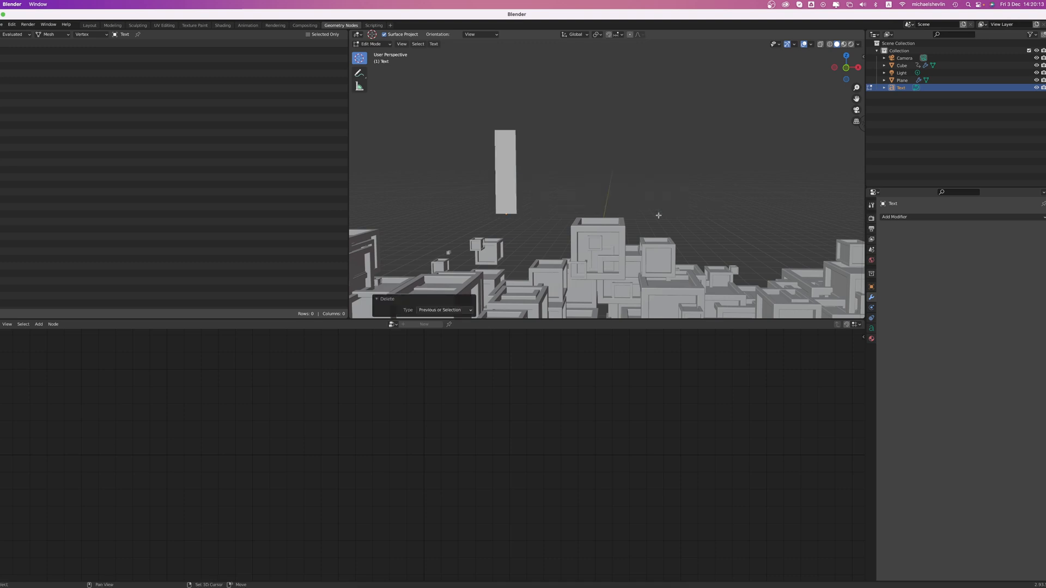
pyautogui.write('PILM TI')
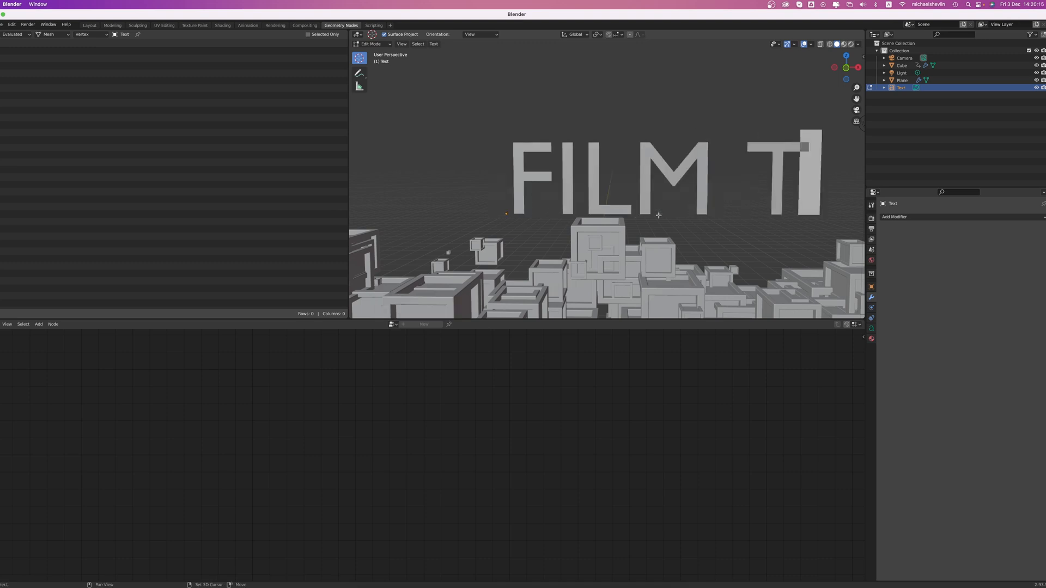
pyautogui.write('T')
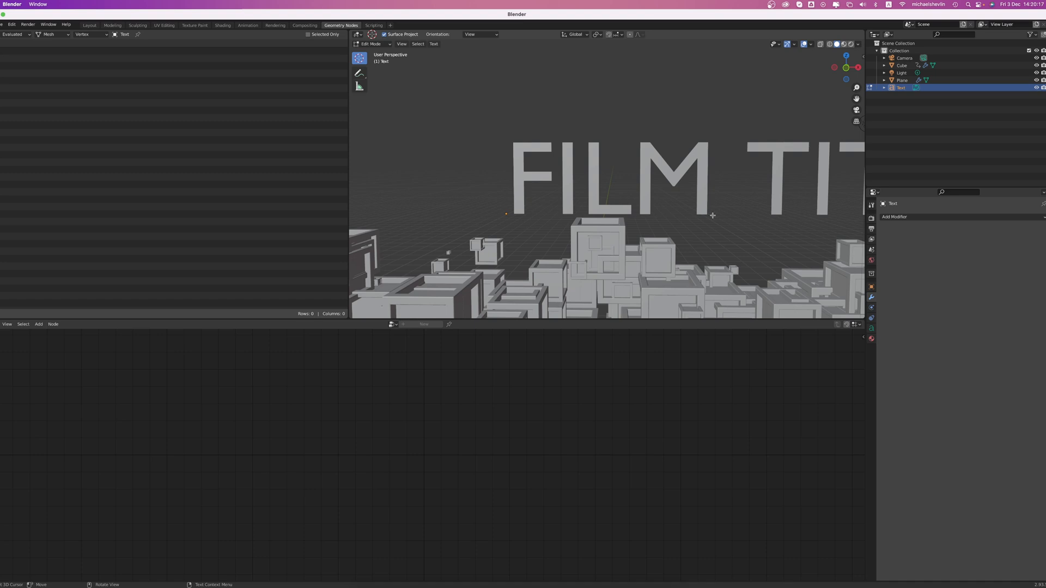
pyautogui.write('LE')
pyautogui.scroll(-4, 680, 161)
pyautogui.moveTo(738, 147)
pyautogui.mouseDown(button='middle')
pyautogui.moveTo(728, 152)
pyautogui.moveTo(738, 153)
pyautogui.mouseUp(button='middle')
pyautogui.press('Tab')
# Load SFCompact.ttf from the /System/Library/Fonts folder as the title's regular font.
pyautogui.scroll(3, 738, 153)
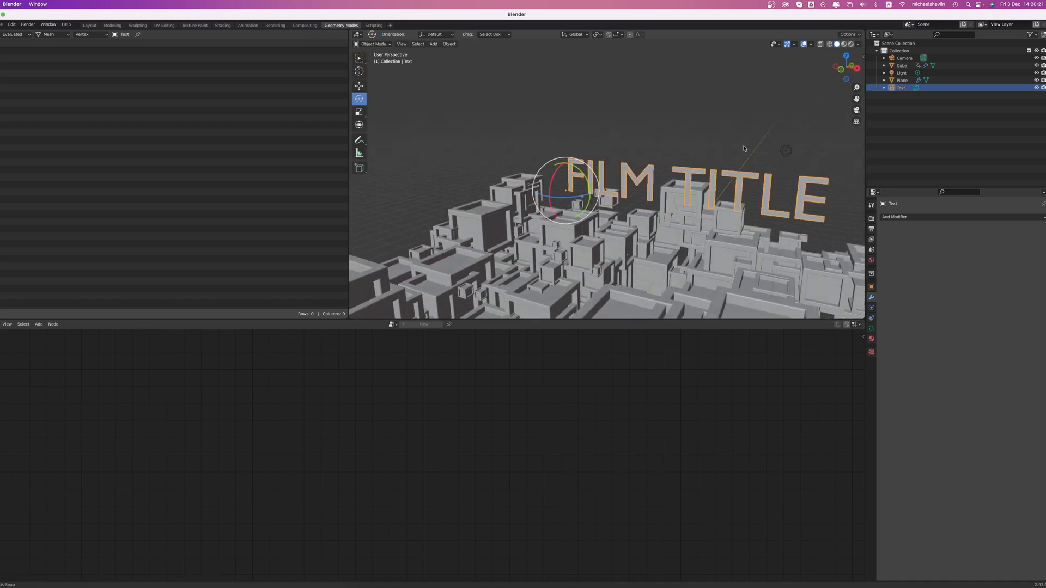
pyautogui.click(871, 329)
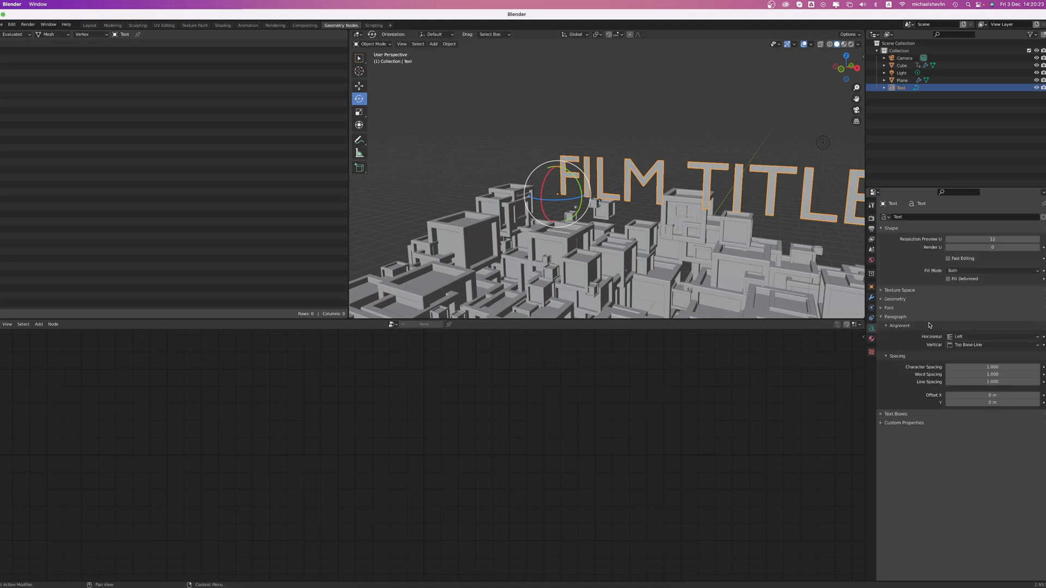
pyautogui.click(885, 308)
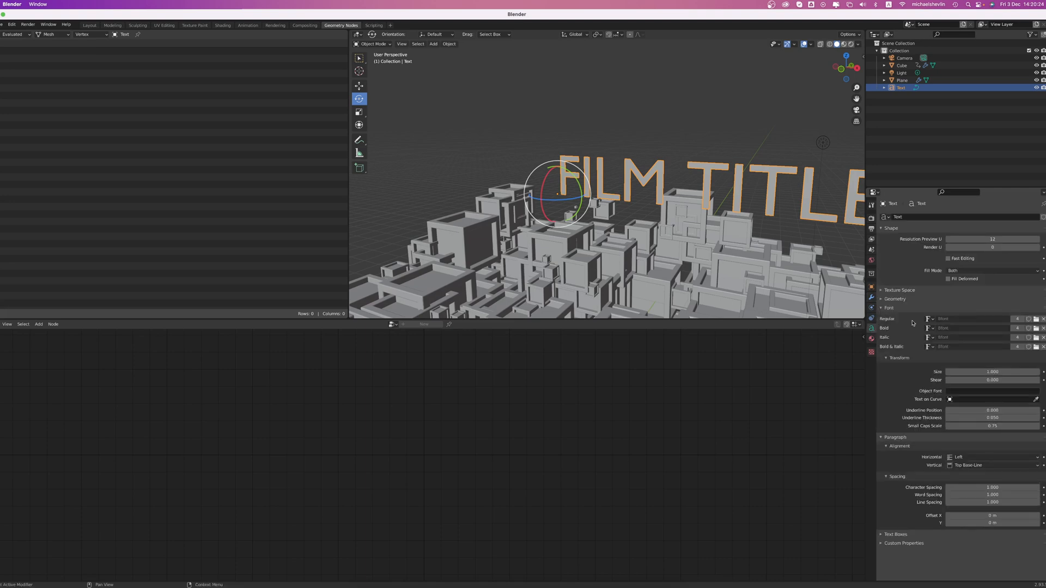
pyautogui.click(1036, 319)
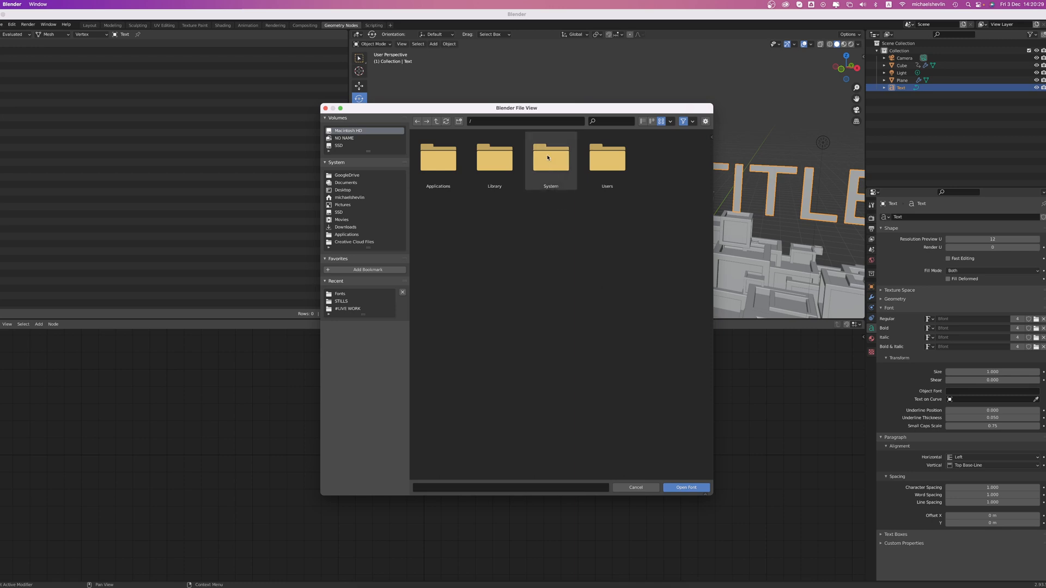
pyautogui.doubleClick(494, 158)
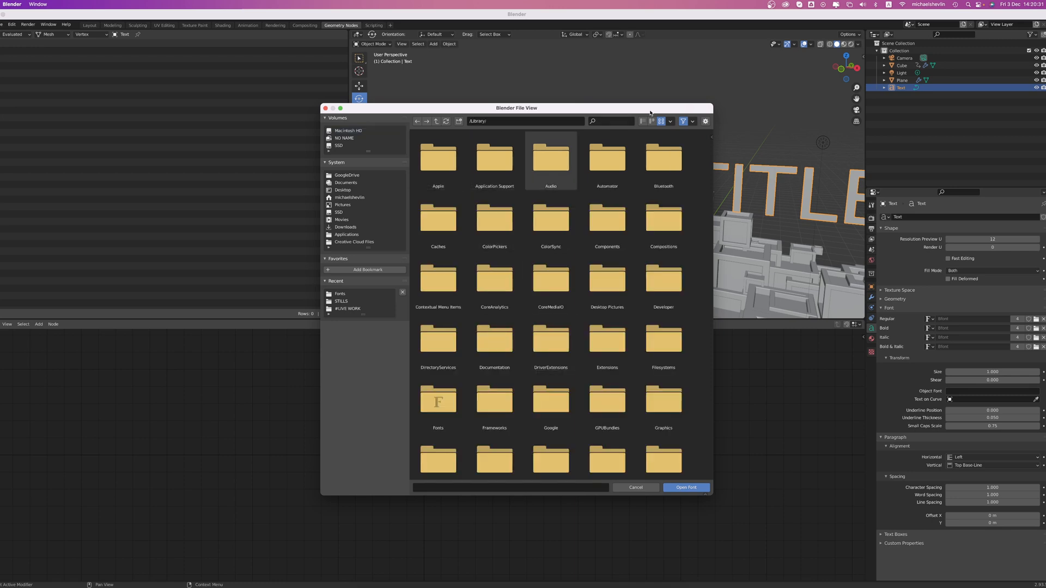
pyautogui.scroll(-3, 611, 302)
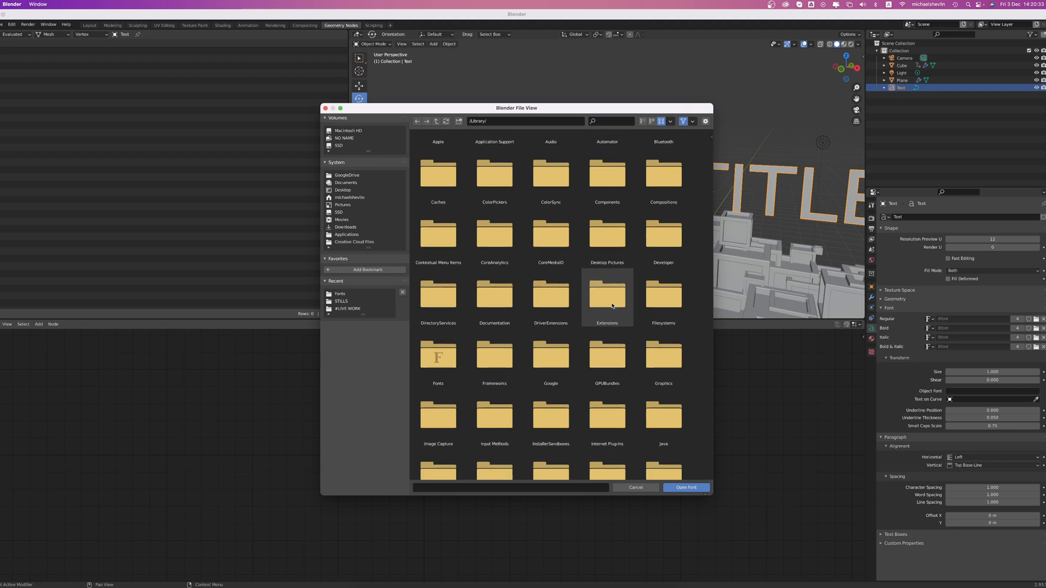
pyautogui.doubleClick(448, 332)
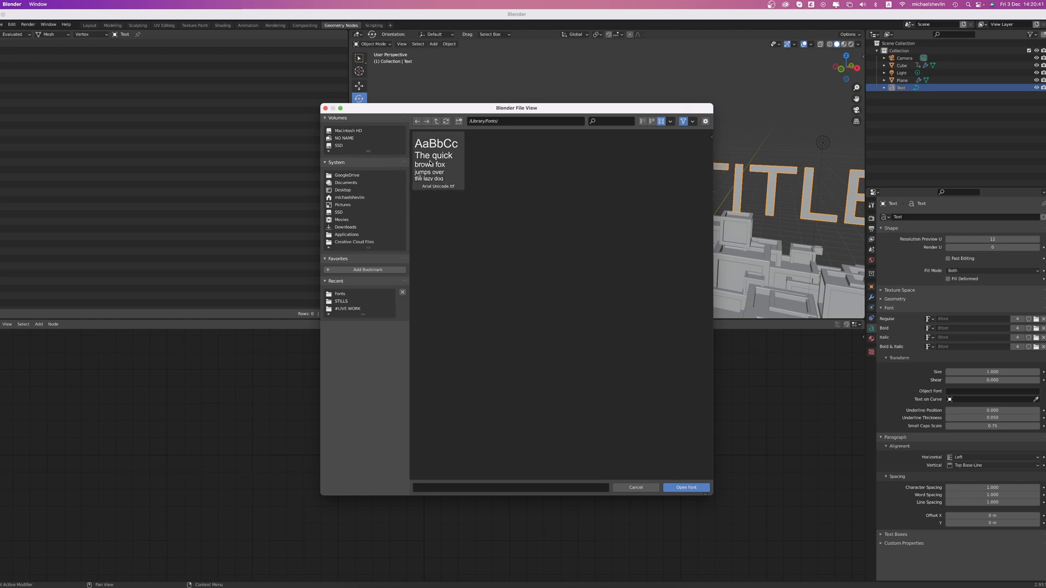
pyautogui.click(341, 294)
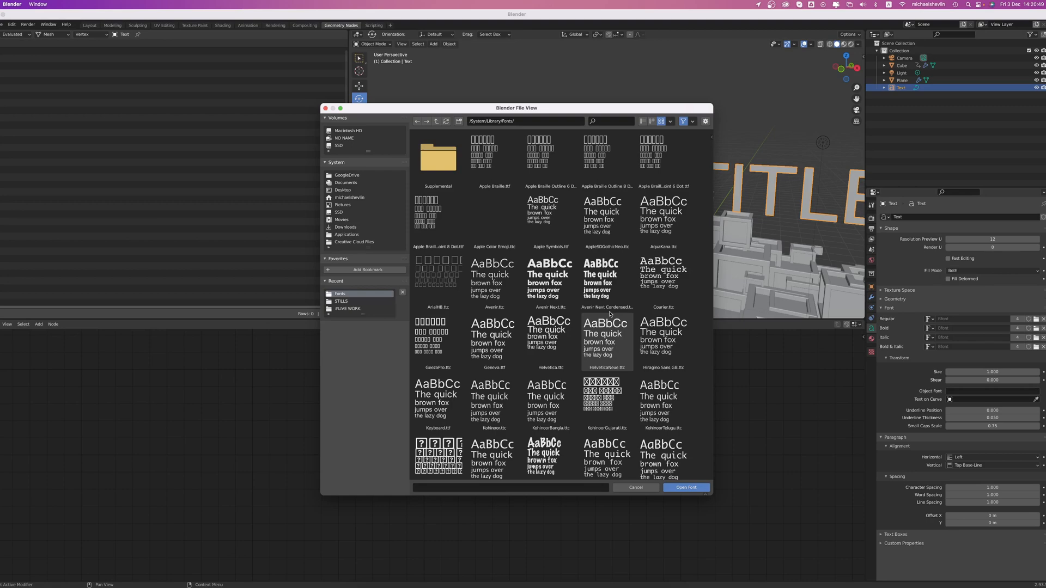
pyautogui.scroll(-5, 604, 314)
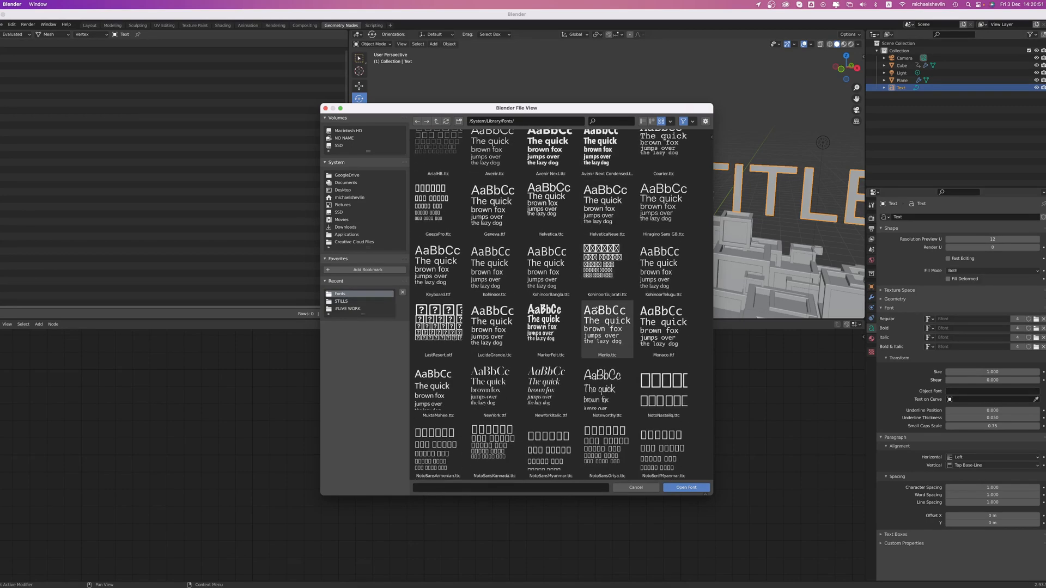
pyautogui.scroll(-6, 596, 327)
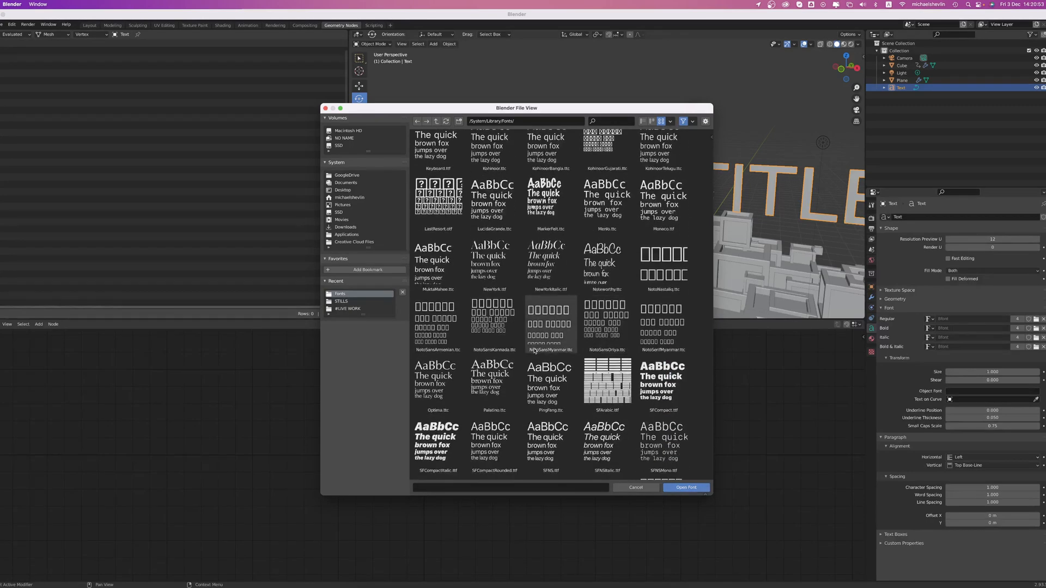
pyautogui.scroll(-2, 537, 200)
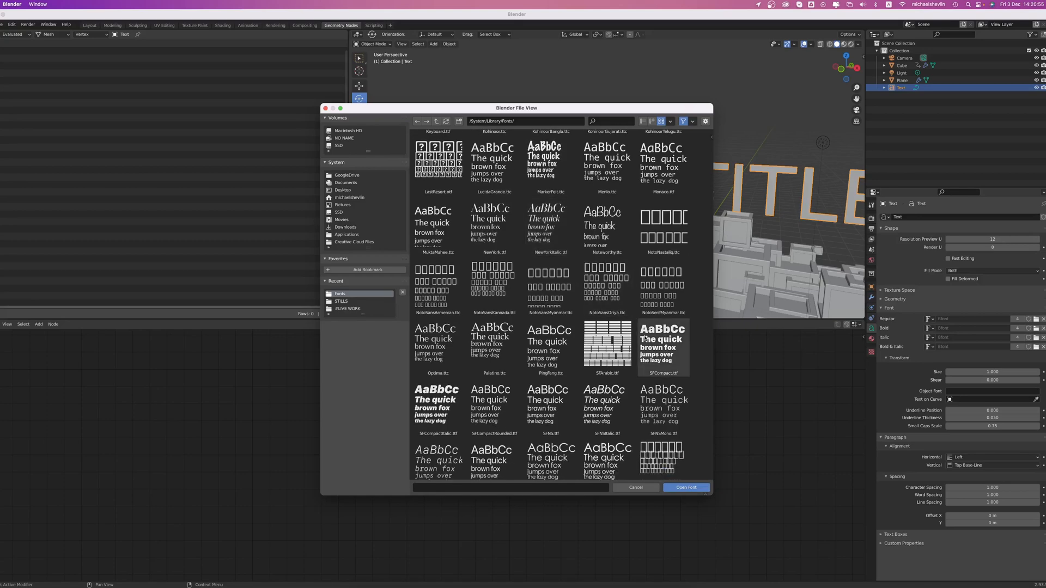
pyautogui.doubleClick(658, 346)
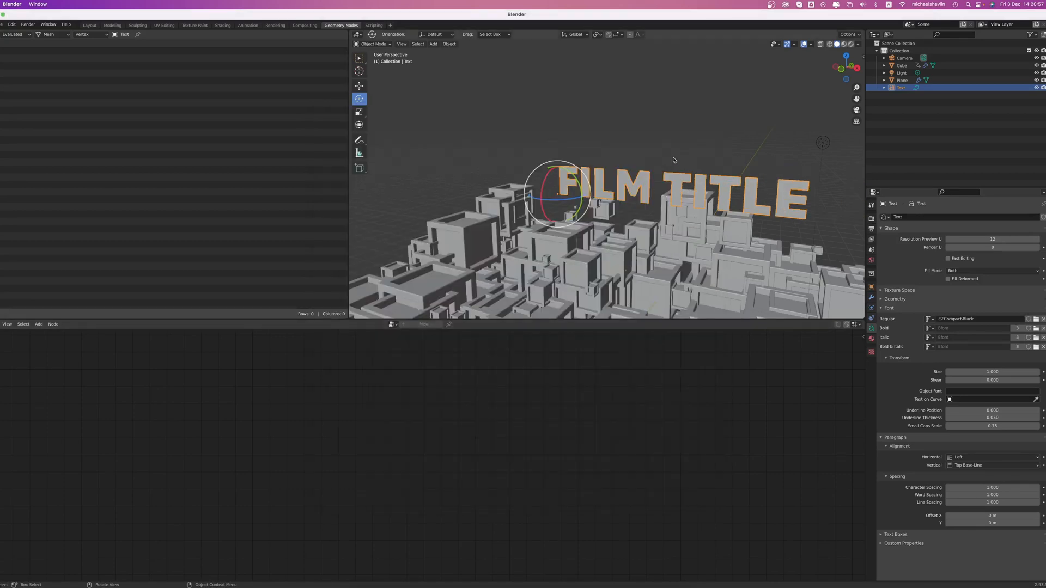
# Give the title text a round bevel with a depth of 0.01 m.
pyautogui.moveTo(708, 144); pyautogui.dragTo(676, 148, button='middle')
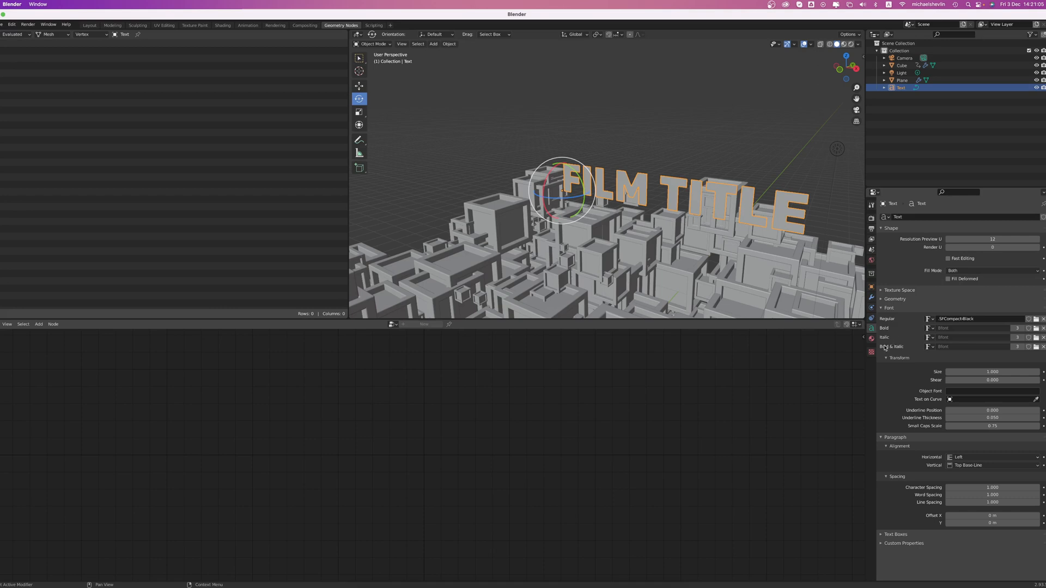
pyautogui.click(883, 308)
pyautogui.click(882, 299)
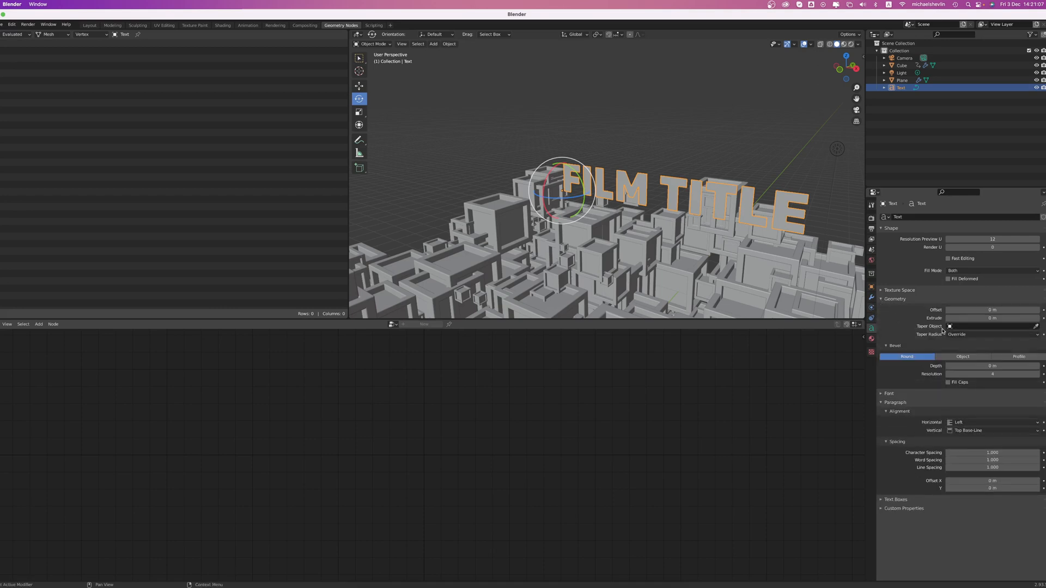
pyautogui.click(1038, 367)
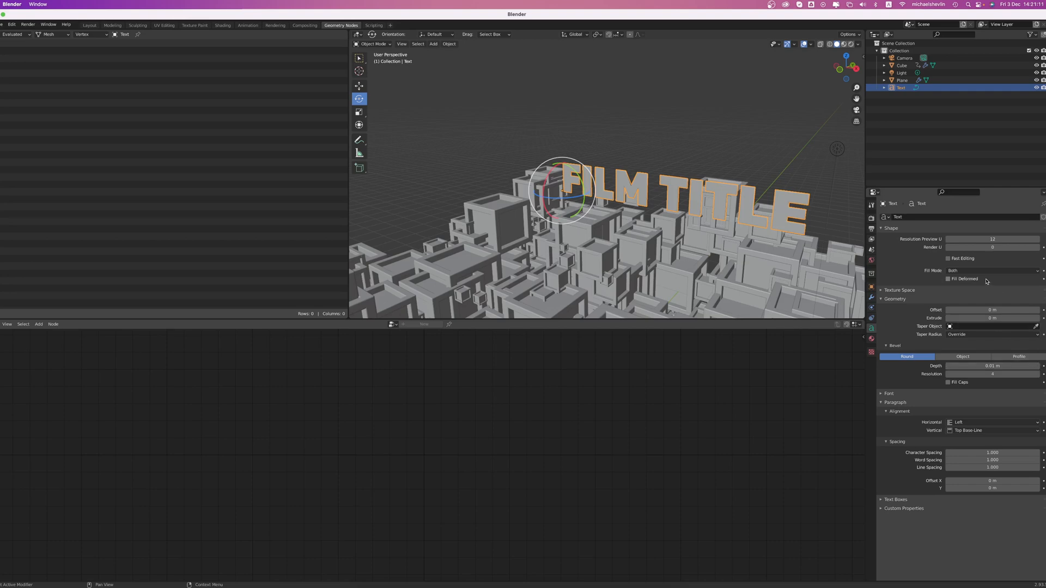
# Set the title text's fill mode to None so only the letter outlines remain.
pyautogui.click(964, 271)
pyautogui.click(963, 304)
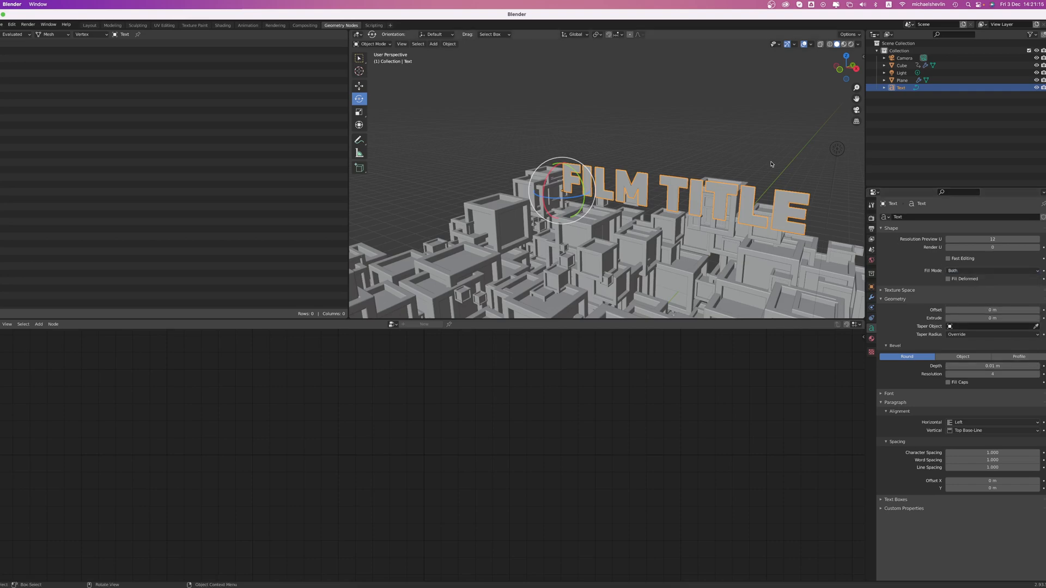
pyautogui.moveTo(785, 174); pyautogui.dragTo(806, 179, button='middle')
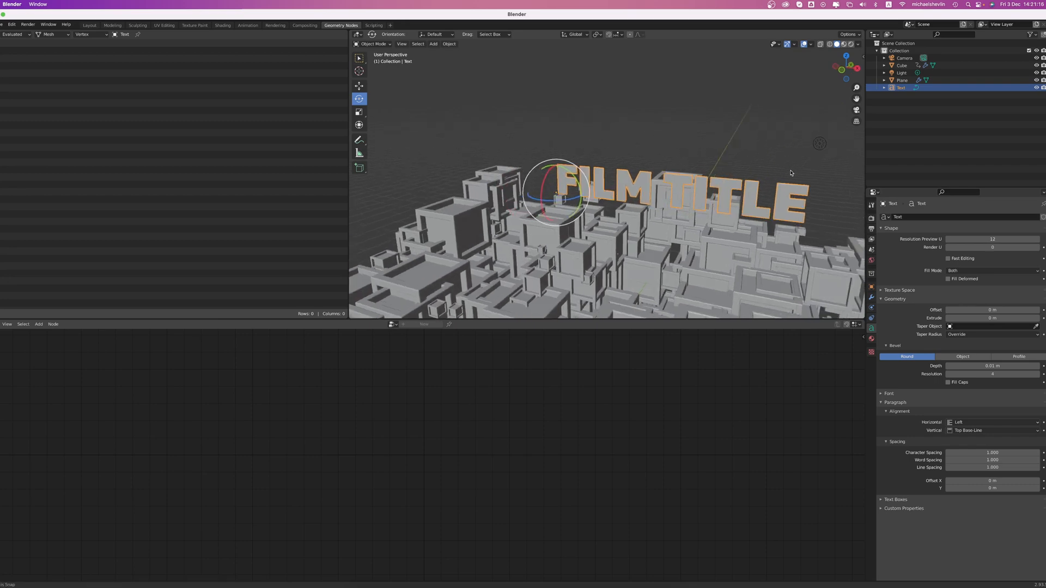
pyautogui.click(964, 271)
pyautogui.click(953, 279)
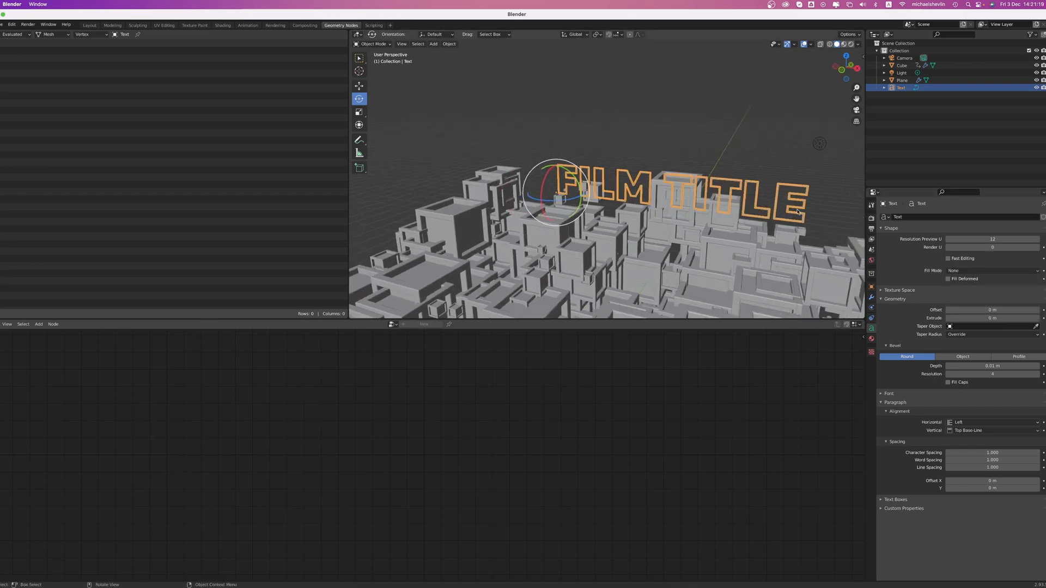
# Move the outlined title along the Y axis from the centre to the edge of the crate field.
pyautogui.moveTo(719, 153); pyautogui.dragTo(789, 259, button='middle')
pyautogui.press('Tab')
pyautogui.press('Tab')
pyautogui.click(358, 86)
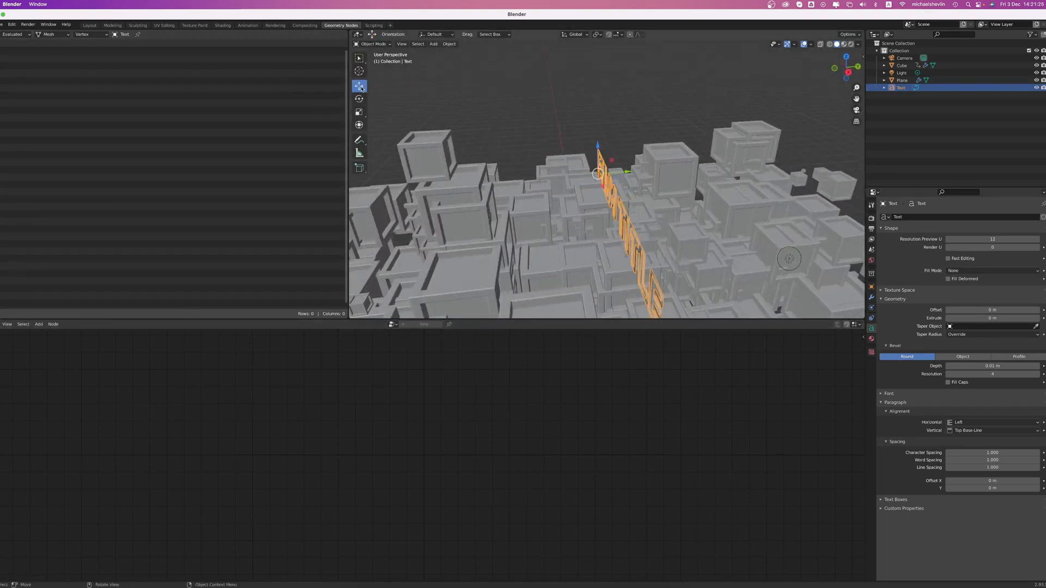
pyautogui.moveTo(572, 223); pyautogui.dragTo(613, 161, button='middle')
pyautogui.moveTo(626, 175); pyautogui.dragTo(473, 200)
# Lower the title along Z until it sits just above the crates at the edge of the field.
pyautogui.moveTo(472, 217); pyautogui.dragTo(707, 228, button='middle')
pyautogui.moveTo(695, 190); pyautogui.dragTo(700, 245)
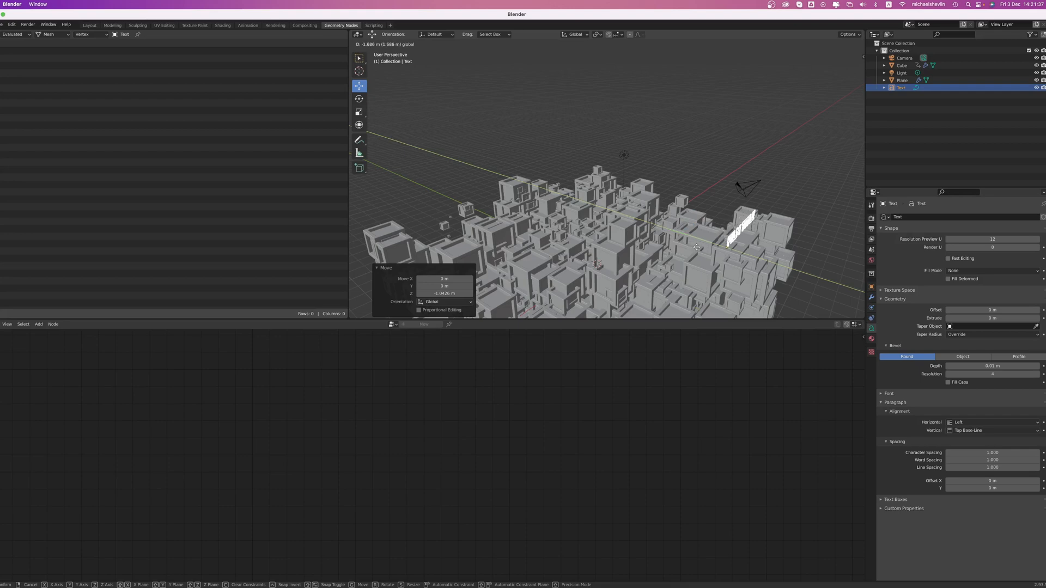
pyautogui.moveTo(699, 245); pyautogui.dragTo(763, 243, button='middle')
pyautogui.moveTo(567, 194); pyautogui.dragTo(567, 205)
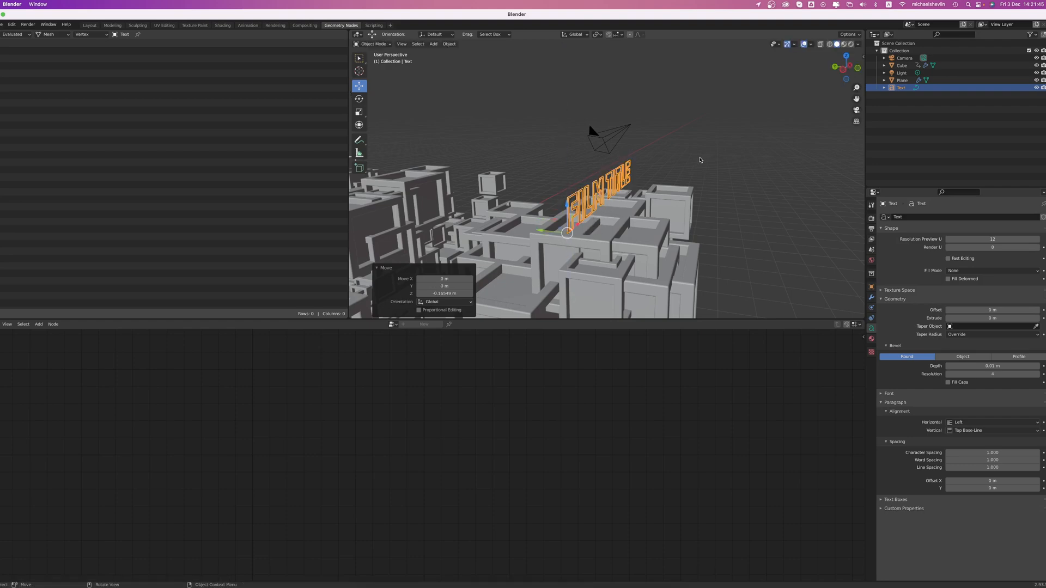
# Scale the outlined FILM TITLE text down to about 0.537 and shift it about 0.53 m along X.
pyautogui.moveTo(567, 205); pyautogui.dragTo(605, 173, button='middle')
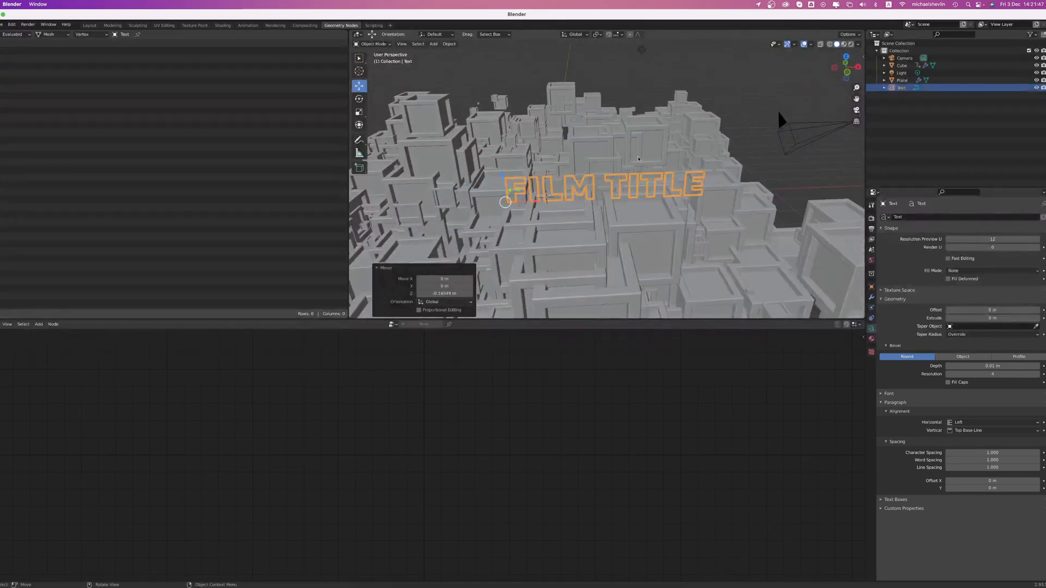
pyautogui.press('s')
pyautogui.click(576, 181)
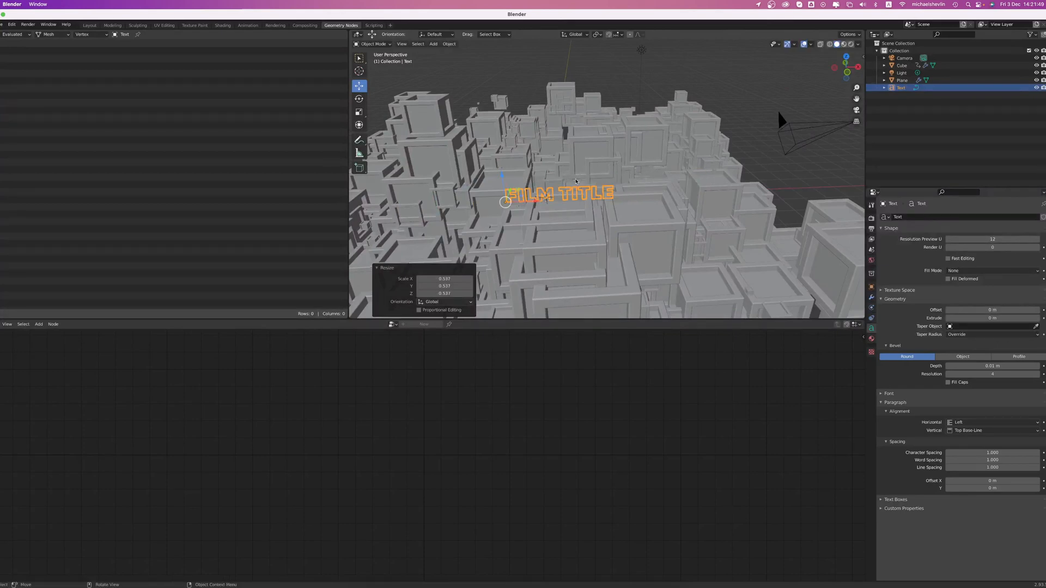
pyautogui.moveTo(534, 206); pyautogui.dragTo(561, 206)
# Duplicate the FILM TITLE text and move the copy about 6.26 m along Y and about 0.81 m along X.
pyautogui.moveTo(562, 206); pyautogui.dragTo(594, 180, button='middle')
pyautogui.hotkey('shift', 'd')
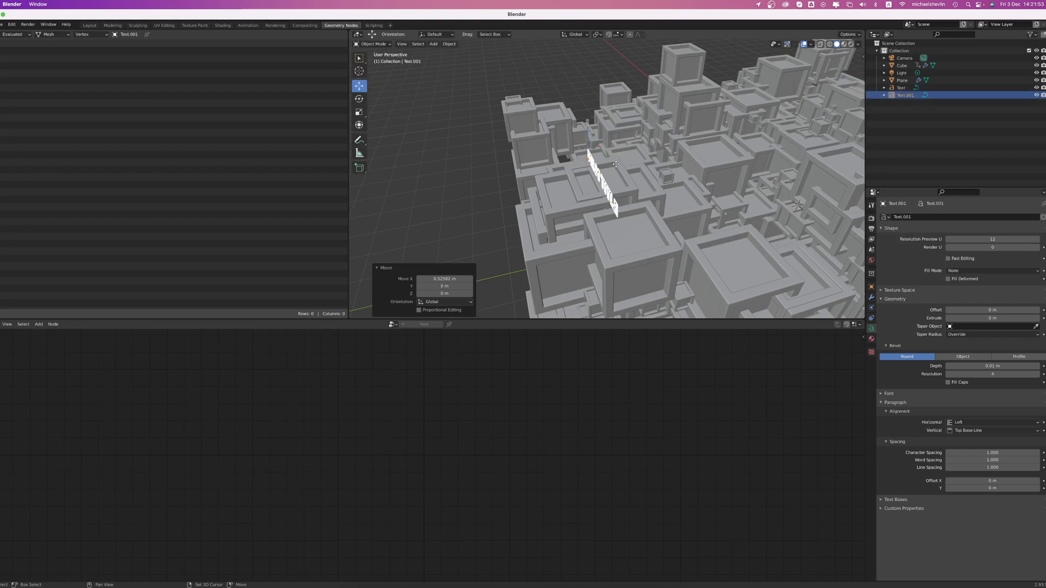
pyautogui.press('Escape')
pyautogui.moveTo(616, 157); pyautogui.dragTo(833, 124)
pyautogui.moveTo(834, 124); pyautogui.dragTo(82, 158, button='middle')
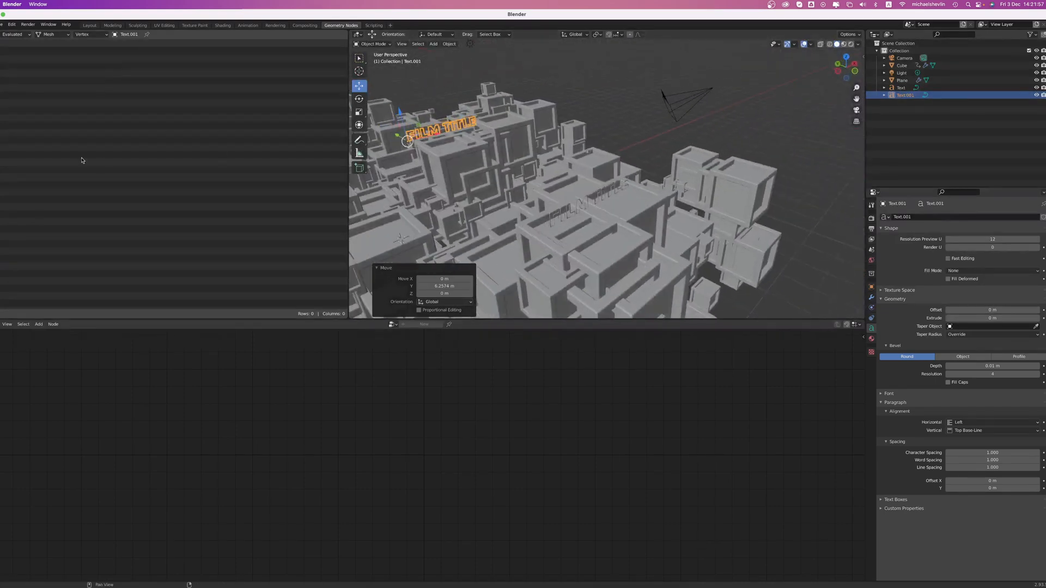
pyautogui.keyDown('shift'); pyautogui.moveTo(455, 179); pyautogui.dragTo(614, 190, button='middle'); pyautogui.keyUp('shift')
pyautogui.keyDown('shift'); pyautogui.moveTo(563, 217); pyautogui.dragTo(557, 249, button='middle'); pyautogui.keyUp('shift')
pyautogui.scroll(3, 556, 250)
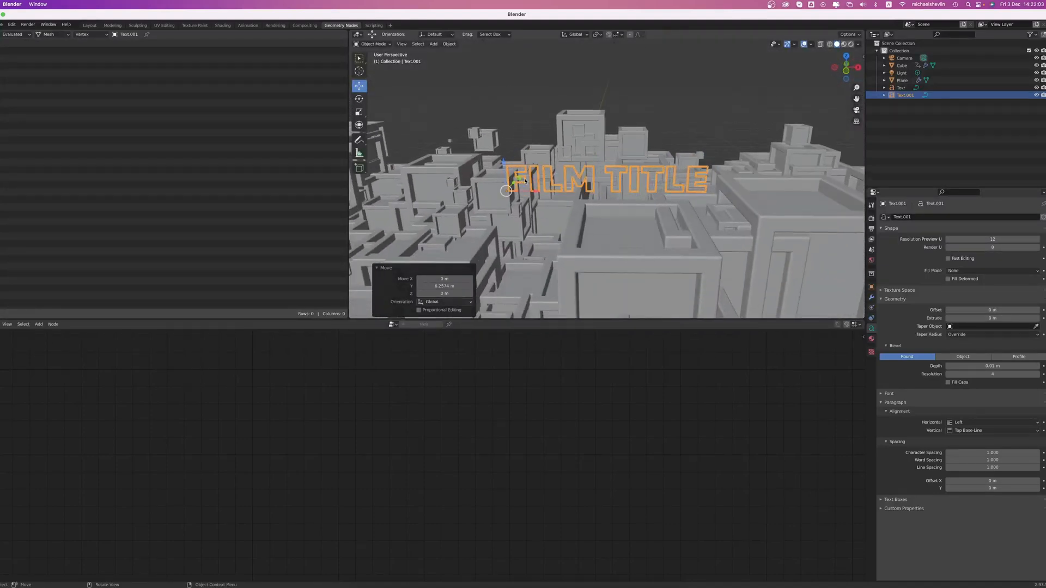
pyautogui.moveTo(539, 196); pyautogui.dragTo(681, 205)
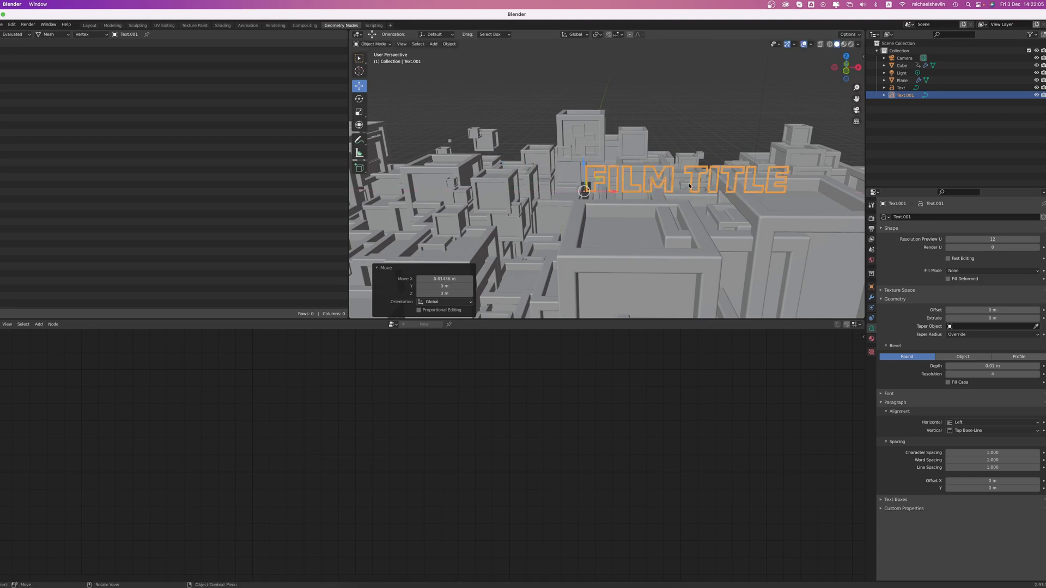
# Clear the wording of the copied title and re-enter it as FILM TITLE.
pyautogui.press('Tab')
pyautogui.press('BackSpace')
pyautogui.press('BackSpace')
pyautogui.press('BackSpace')
pyautogui.press('BackSpace')
pyautogui.press('BackSpace')
pyautogui.press('BackSpace')
pyautogui.press('BackSpace')
pyautogui.press('BackSpace')
pyautogui.press('BackSpace')
pyautogui.press('BackSpace')
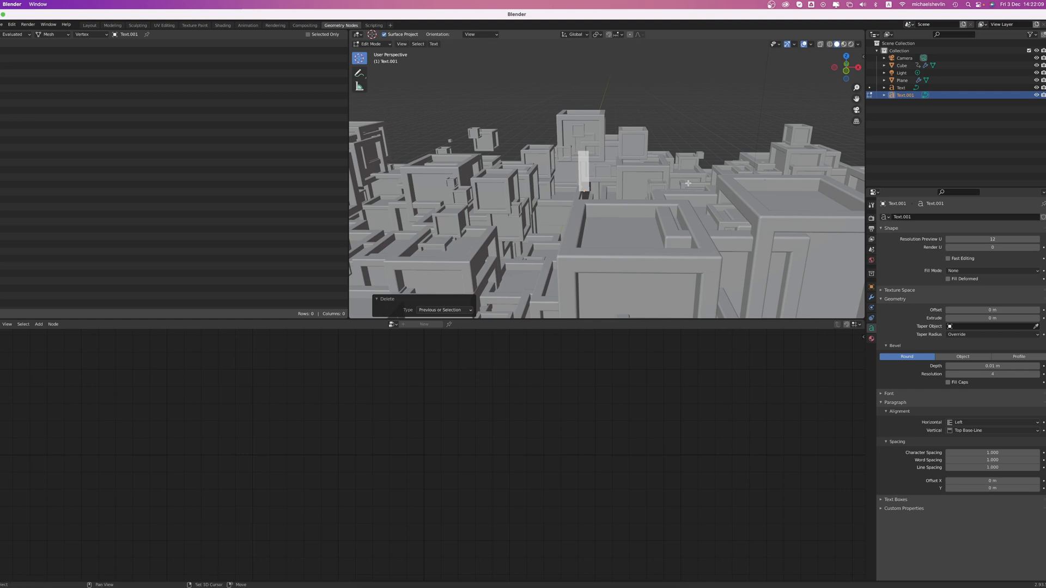
pyautogui.write('CITY TITLE')
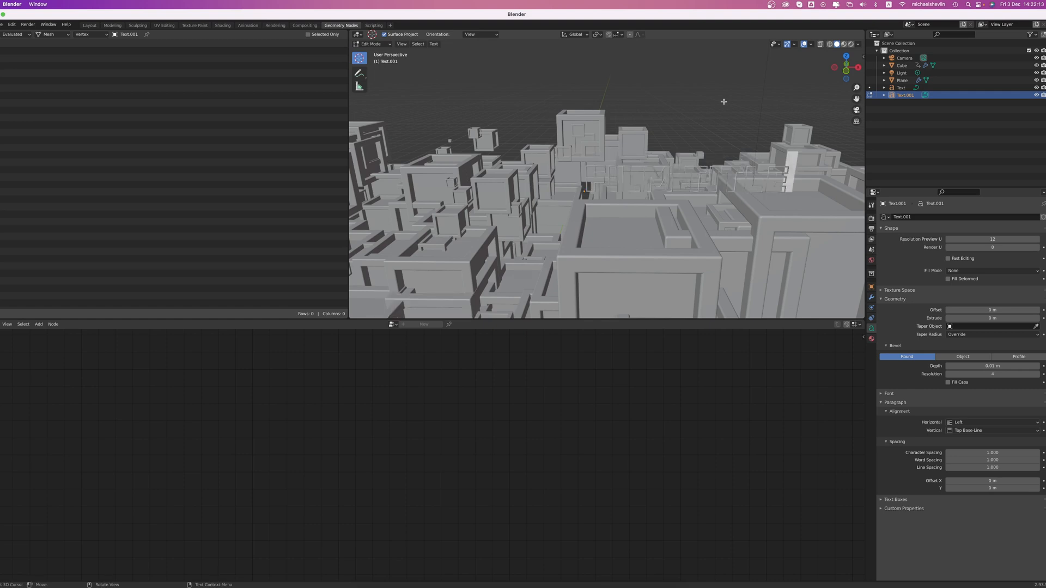
pyautogui.press('Tab')
# Replace the wording of the original front title with A LA CHAT PRODUCTION.
pyautogui.scroll(-8, 721, 109)
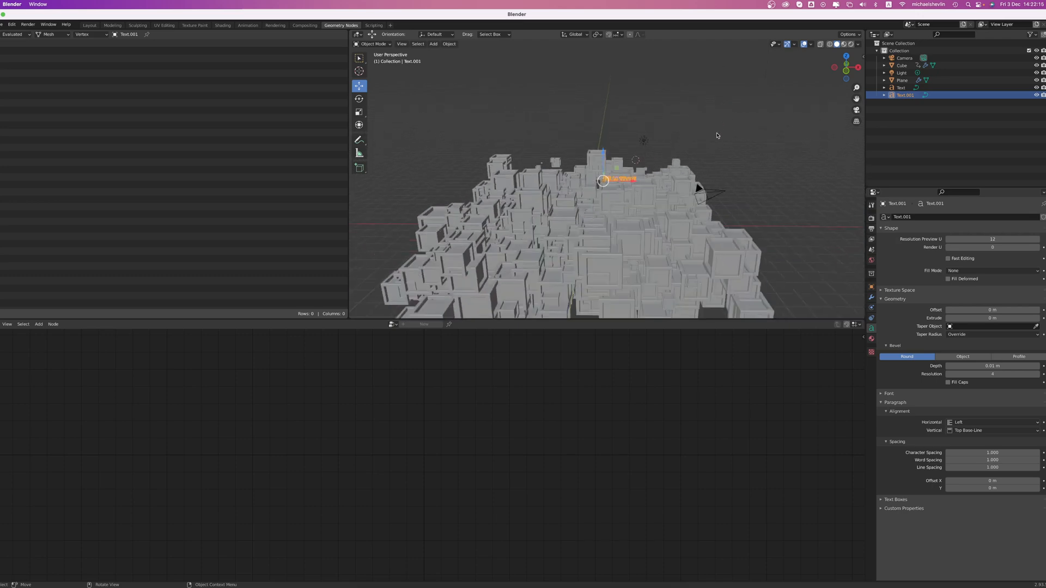
pyautogui.moveTo(716, 115); pyautogui.dragTo(654, 150, button='middle')
pyautogui.click(578, 177)
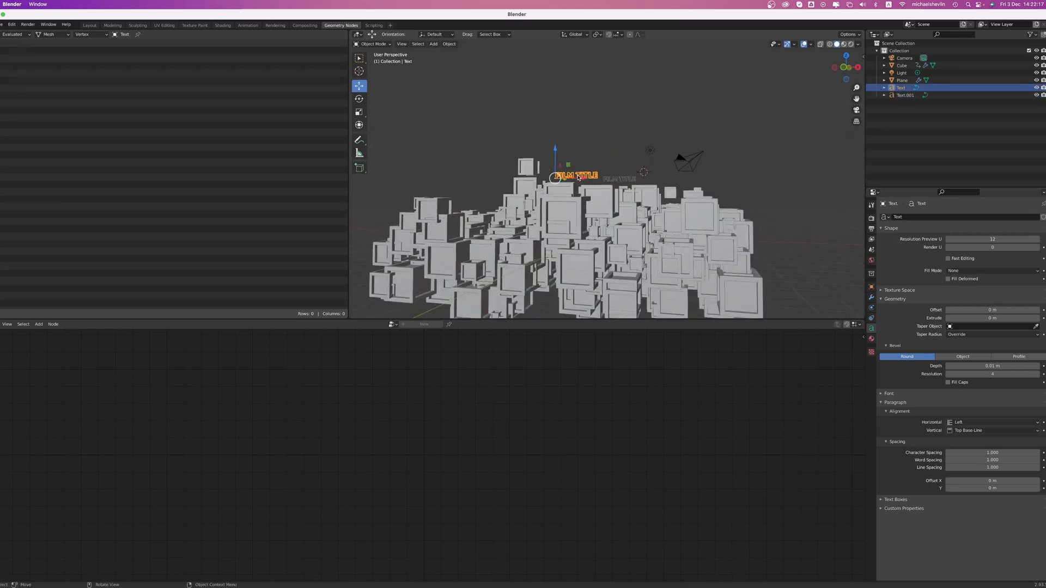
pyautogui.press('Tab')
pyautogui.press('BackSpace')
pyautogui.press('BackSpace')
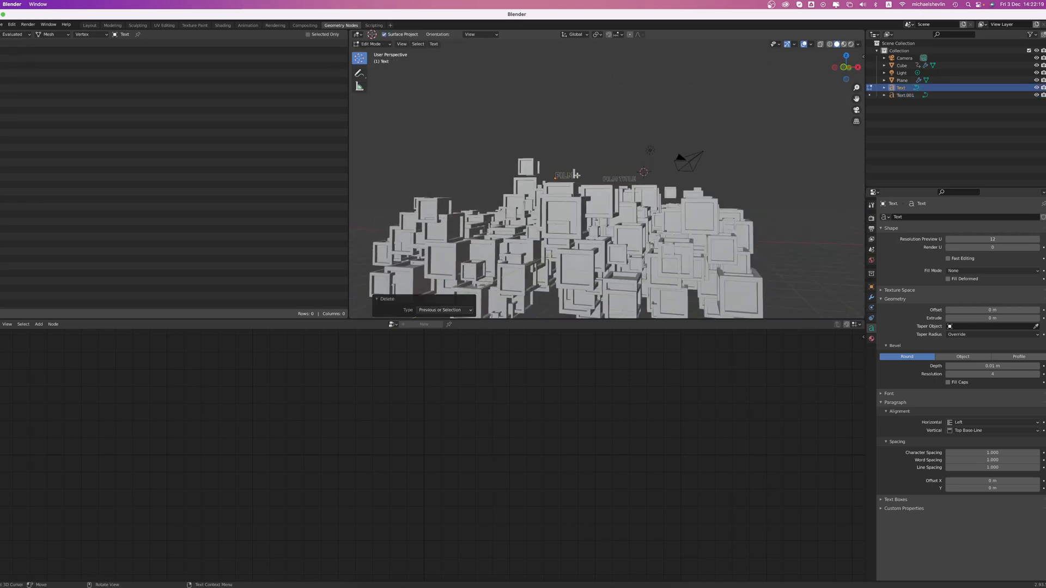
pyautogui.write('A LA')
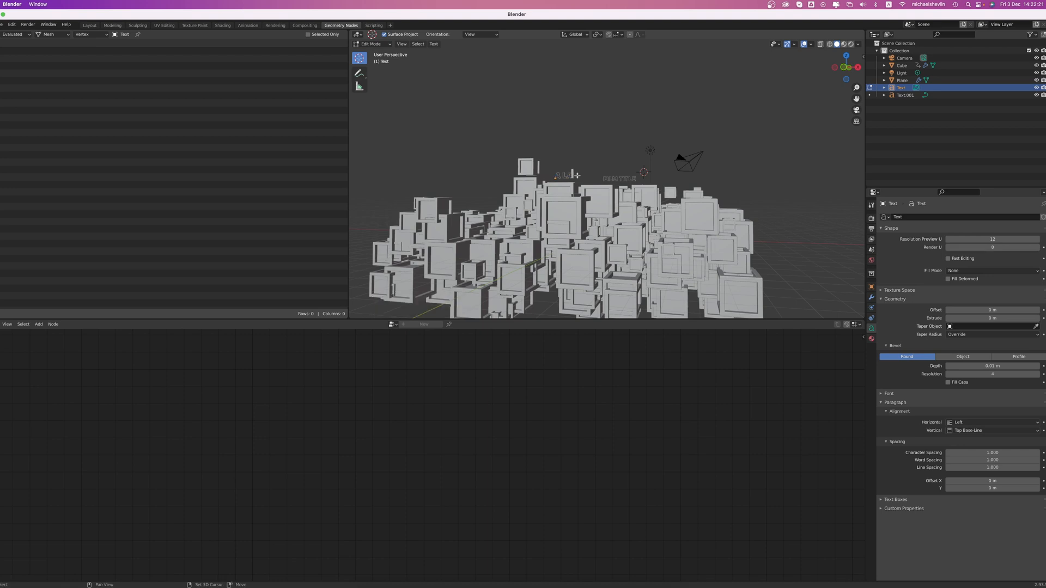
pyautogui.write('T')
pyautogui.press('BackSpace')
pyautogui.press('Tab')
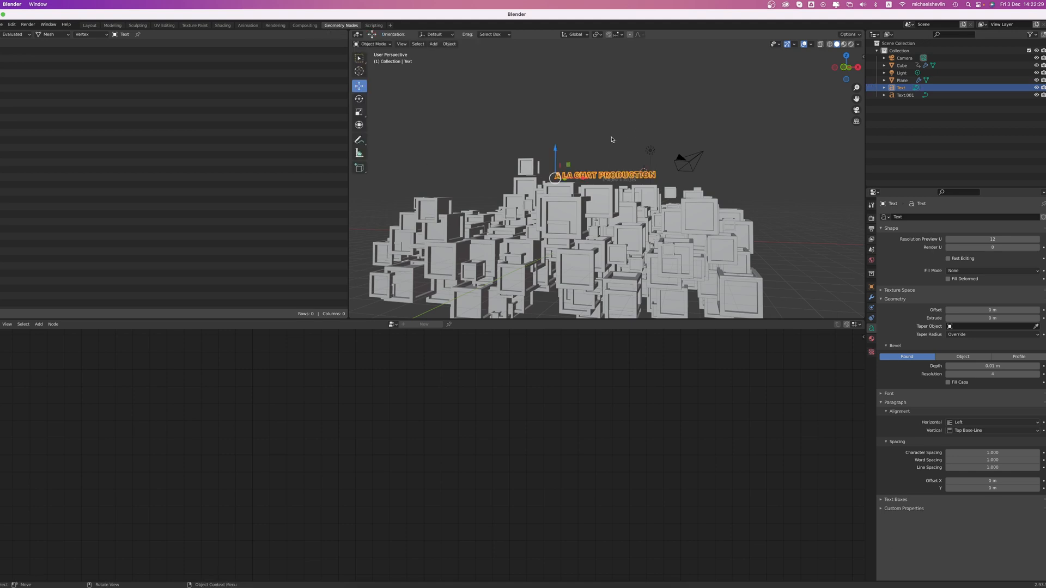
# Scale the A LA CHAT PRODUCTION text down and lower it about 0.19 m along Z onto the crates.
pyautogui.scroll(5, 612, 144)
pyautogui.moveTo(612, 144); pyautogui.dragTo(632, 161, button='middle')
pyautogui.press('s')
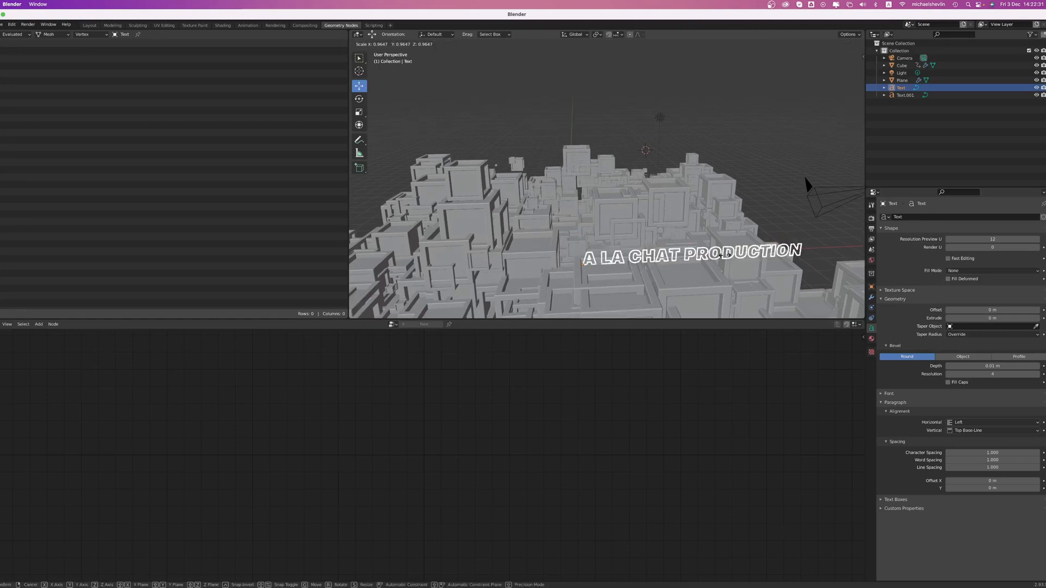
pyautogui.click(682, 264)
pyautogui.moveTo(684, 265); pyautogui.dragTo(589, 218, button='middle')
pyautogui.moveTo(523, 162); pyautogui.dragTo(523, 174)
# Duplicate the A LA CHAT PRODUCTION text and move the copy along Y to the far side of the crate field.
pyautogui.moveTo(523, 174); pyautogui.dragTo(597, 167, button='middle')
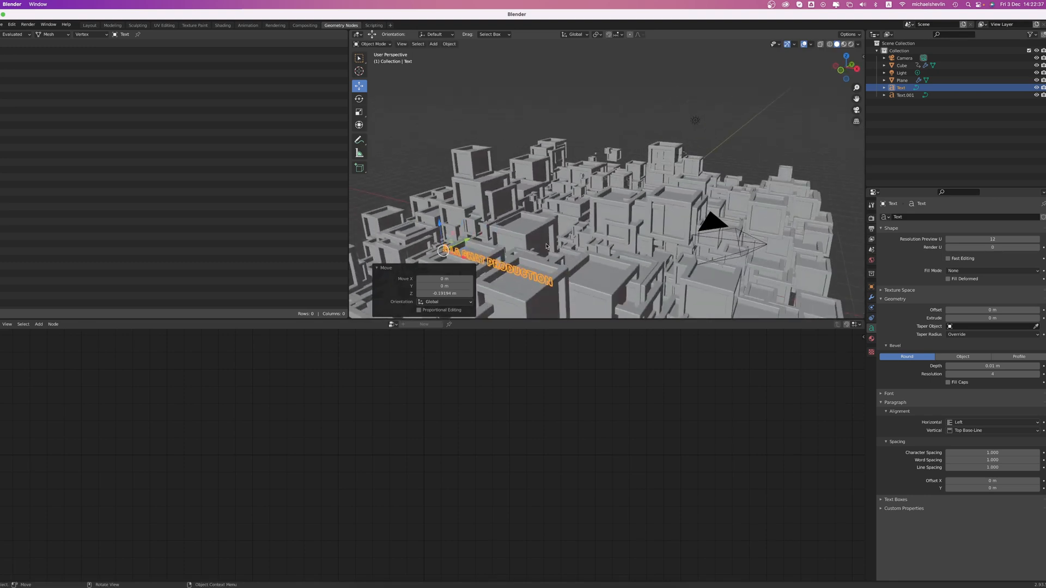
pyautogui.hotkey('shift', 'd')
pyautogui.press('Escape')
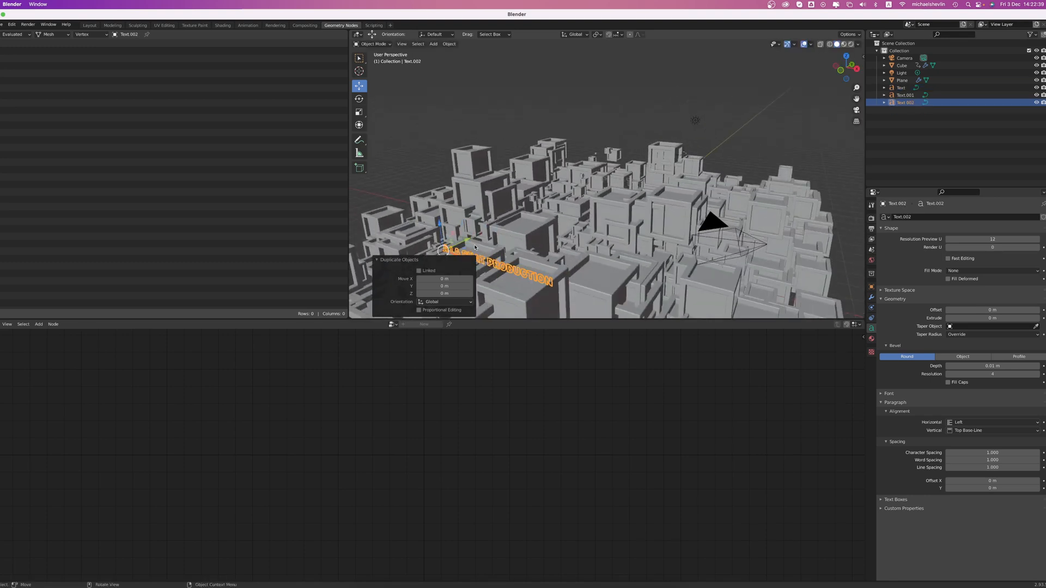
pyautogui.moveTo(468, 243); pyautogui.dragTo(678, 143)
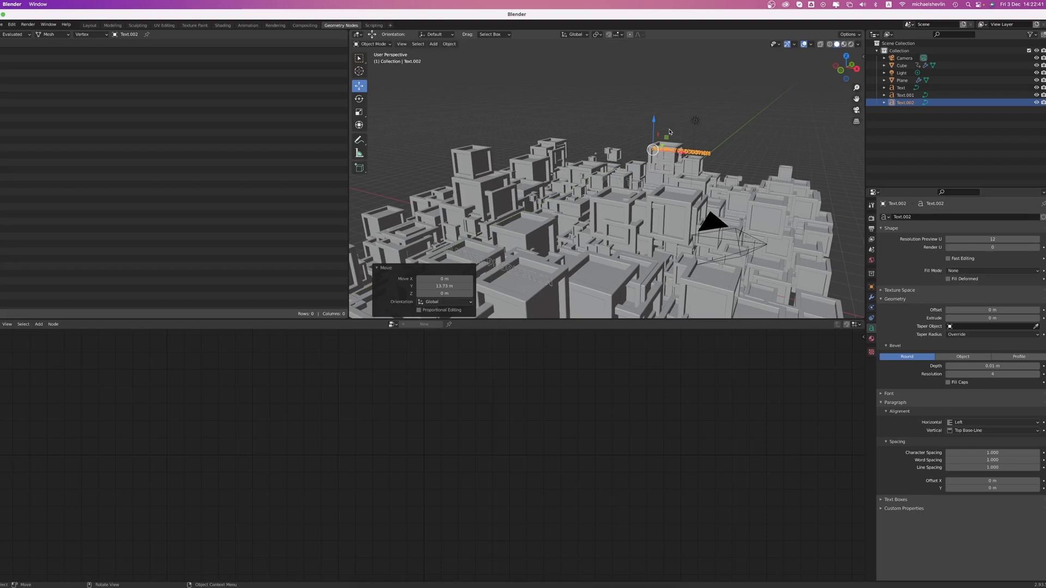
pyautogui.moveTo(678, 143); pyautogui.dragTo(658, 149, button='middle')
pyautogui.moveTo(708, 123); pyautogui.dragTo(570, 102)
# Lower the copied production text about 0.44 m along Z towards the crate beneath it.
pyautogui.press('KP_Decimal')
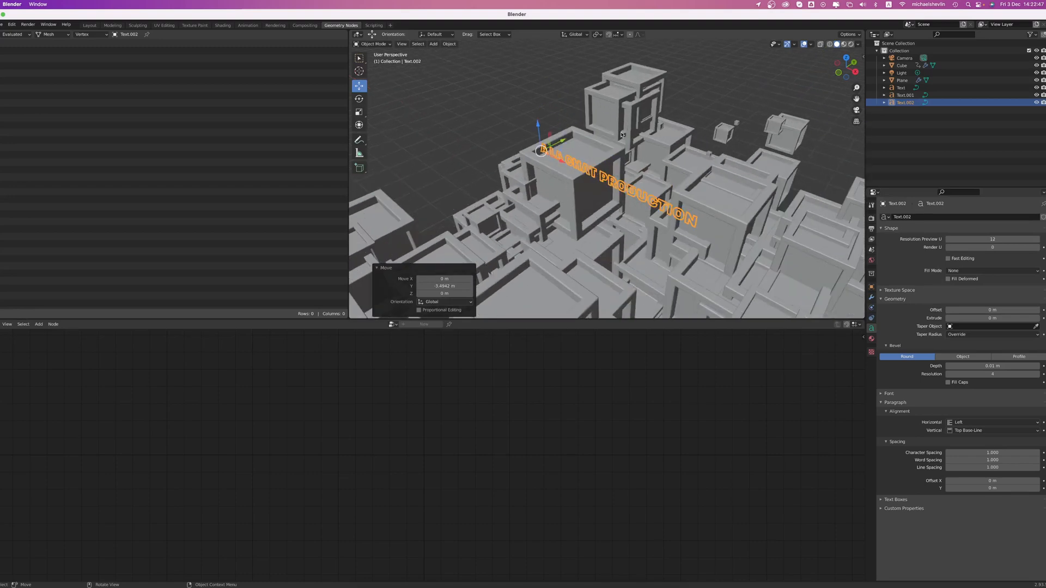
pyautogui.moveTo(621, 134); pyautogui.dragTo(602, 105, button='middle')
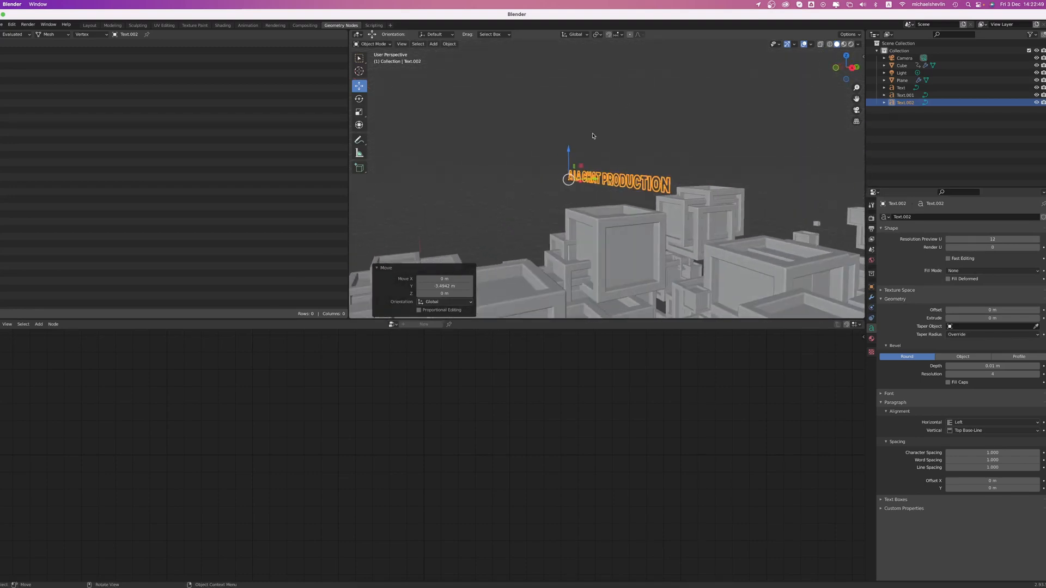
pyautogui.click(403, 44)
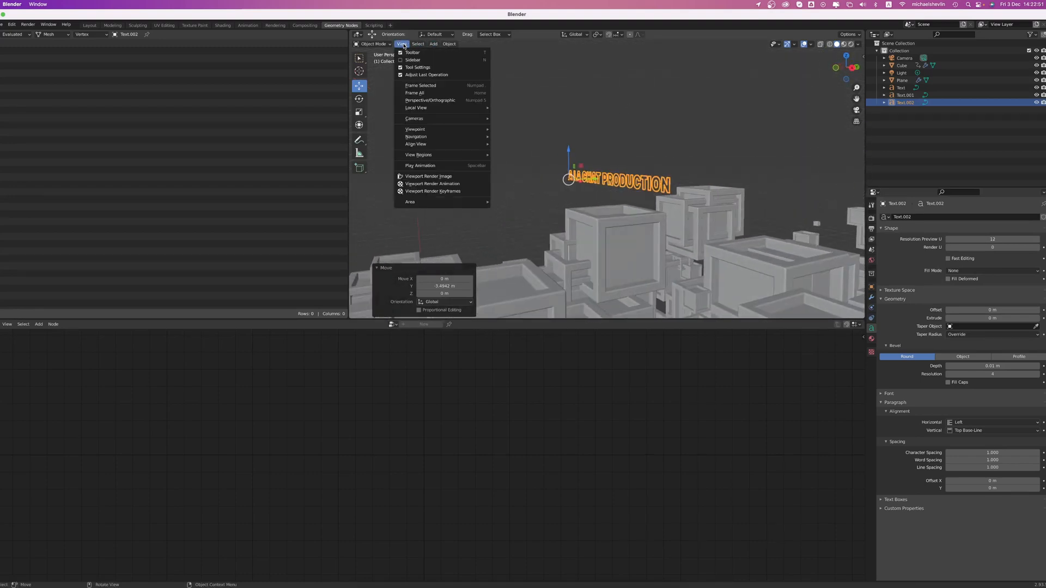
pyautogui.click(403, 44)
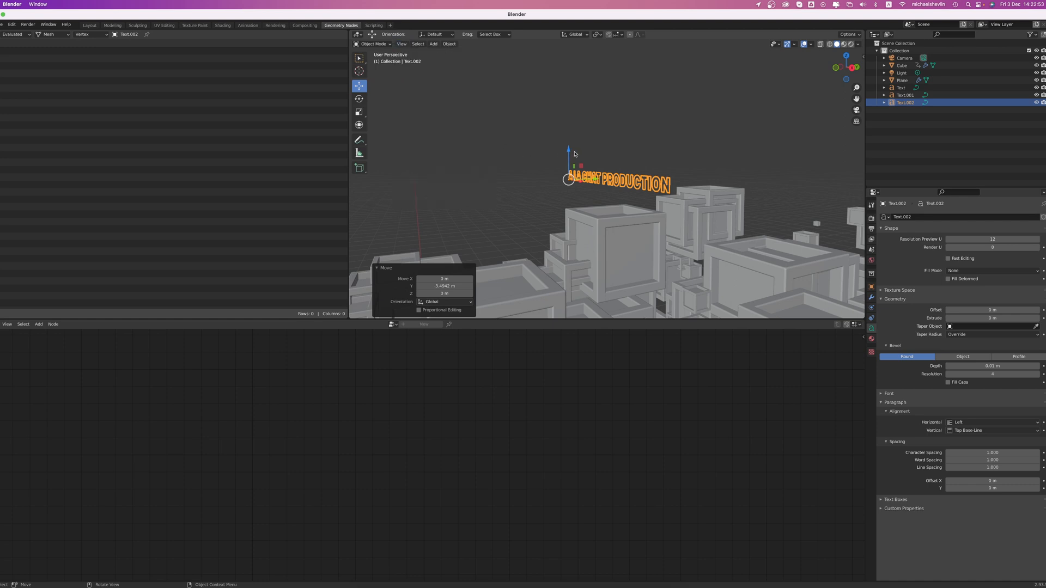
pyautogui.moveTo(570, 155); pyautogui.dragTo(578, 201)
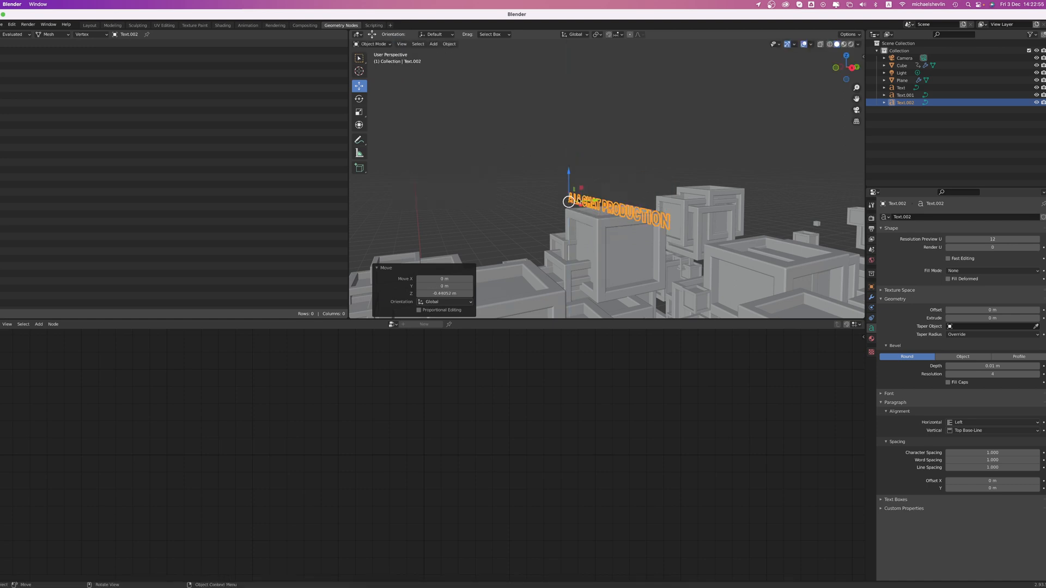
# Rotate the copied production text 90° about the global Z axis.
pyautogui.click(357, 99)
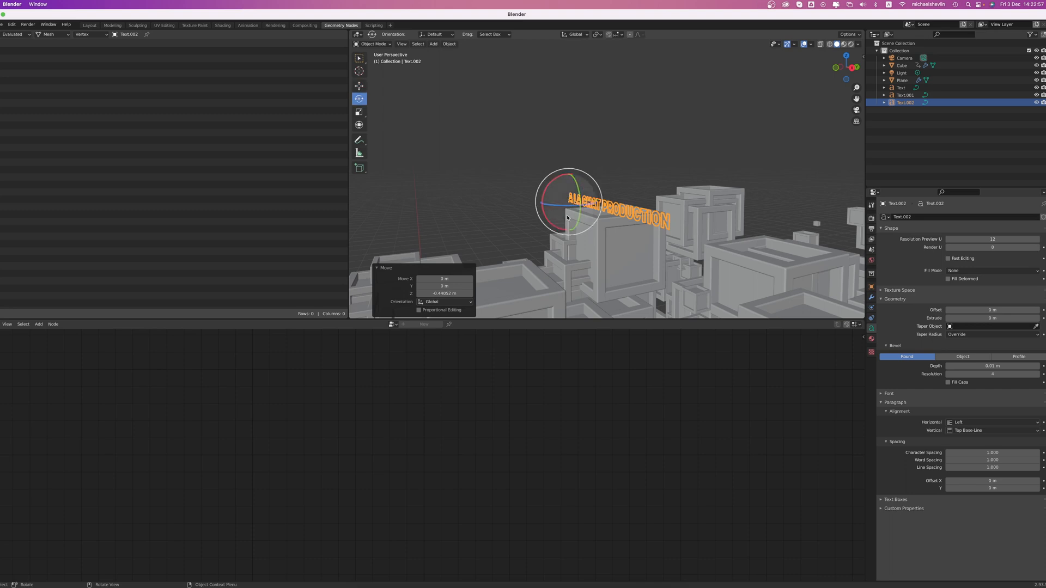
pyautogui.moveTo(563, 210)
pyautogui.mouseDown()
pyautogui.moveTo(581, 211)
pyautogui.moveTo(564, 207)
pyautogui.mouseUp()
pyautogui.moveTo(452, 187); pyautogui.dragTo(527, 226, button='middle')
pyautogui.click(454, 285)
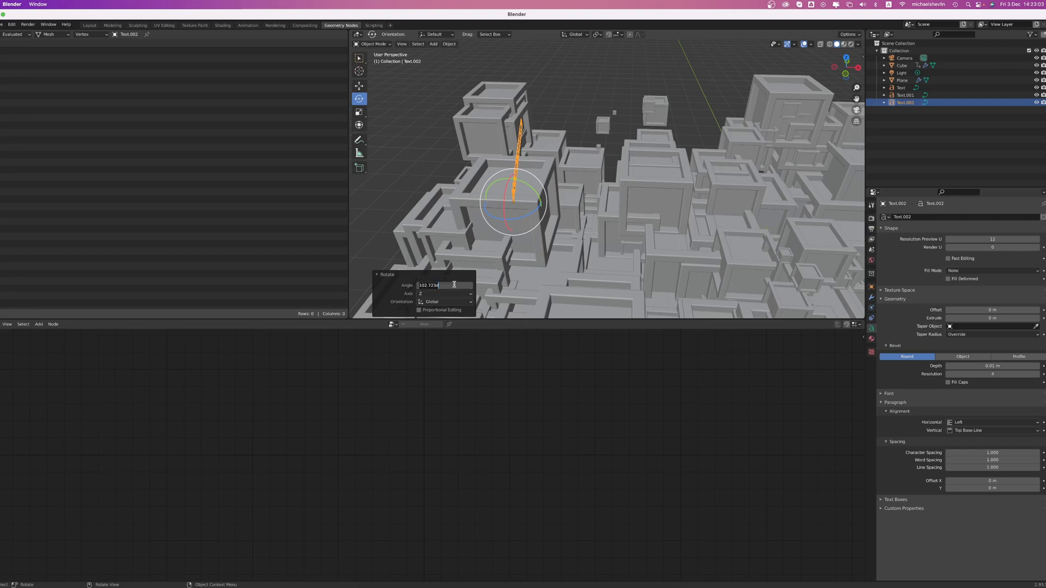
pyautogui.write('90')
pyautogui.press('Return')
# Lower the rotated text about 0.36 m along Z, nudge its height slightly back up, and deselect it.
pyautogui.moveTo(479, 228); pyautogui.dragTo(457, 155, button='middle')
pyautogui.click(364, 88)
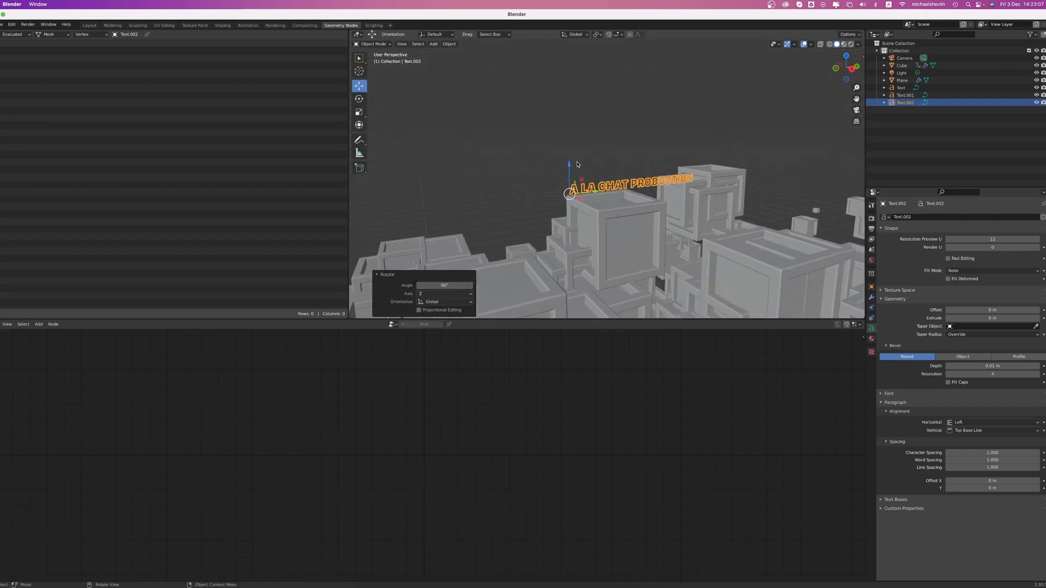
pyautogui.moveTo(578, 164); pyautogui.dragTo(576, 185)
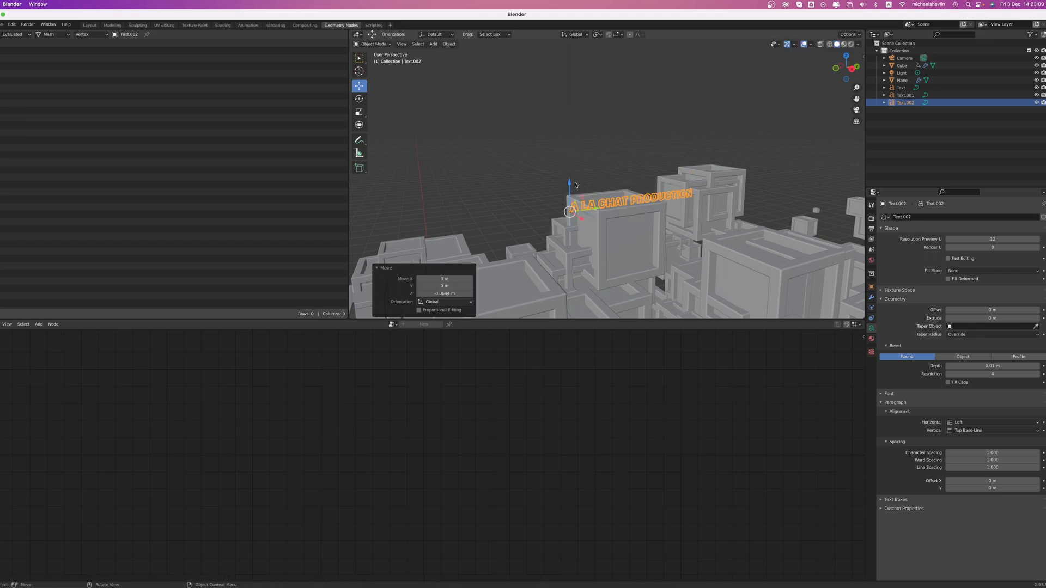
pyautogui.moveTo(575, 185); pyautogui.dragTo(601, 204, button='middle')
pyautogui.moveTo(528, 198); pyautogui.dragTo(528, 191)
pyautogui.moveTo(632, 207); pyautogui.dragTo(658, 194, button='middle')
pyautogui.scroll(-8, 603, 212)
pyautogui.click(740, 133)
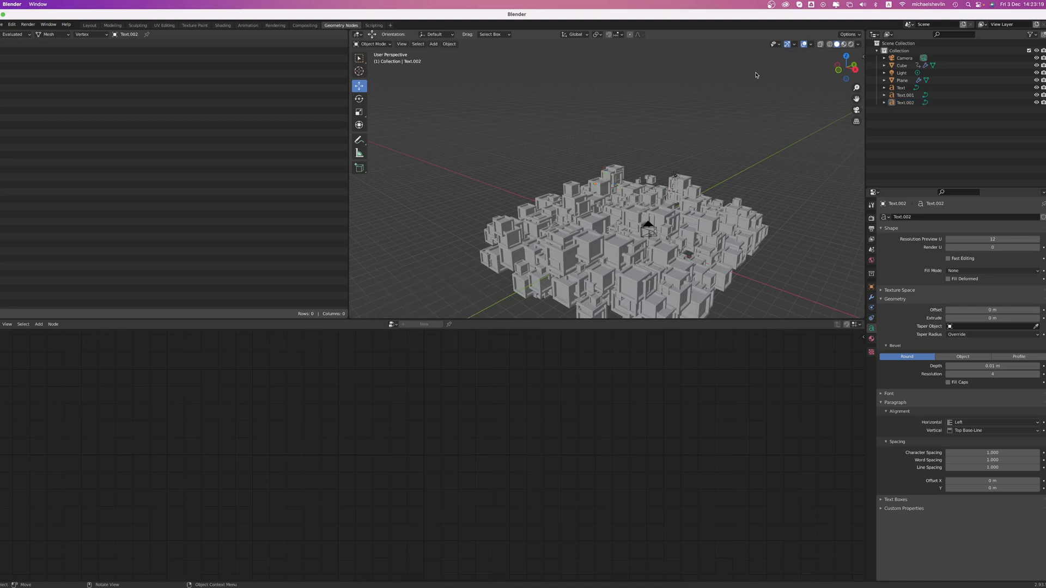
pyautogui.click(772, 5)
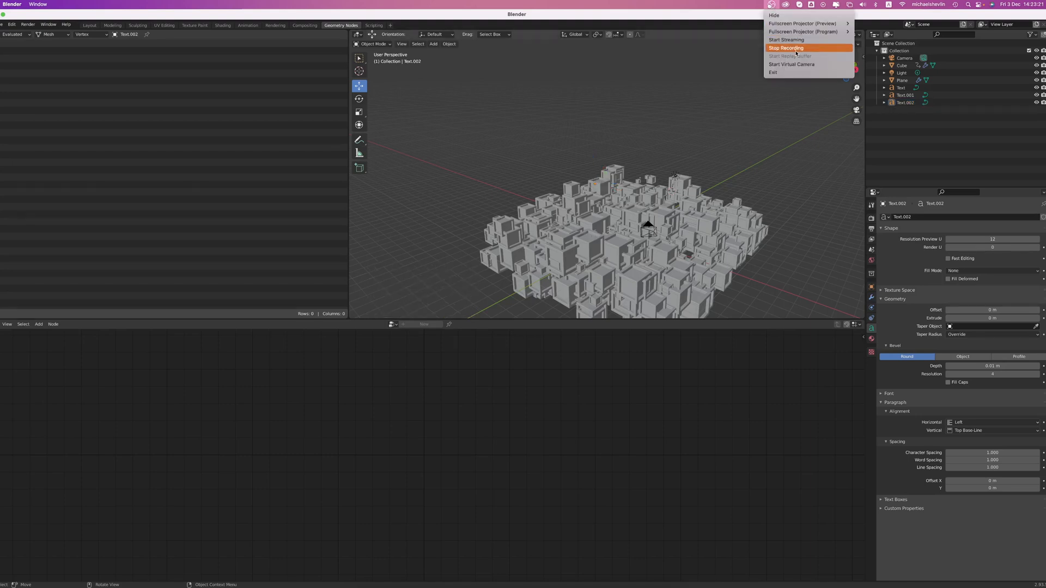